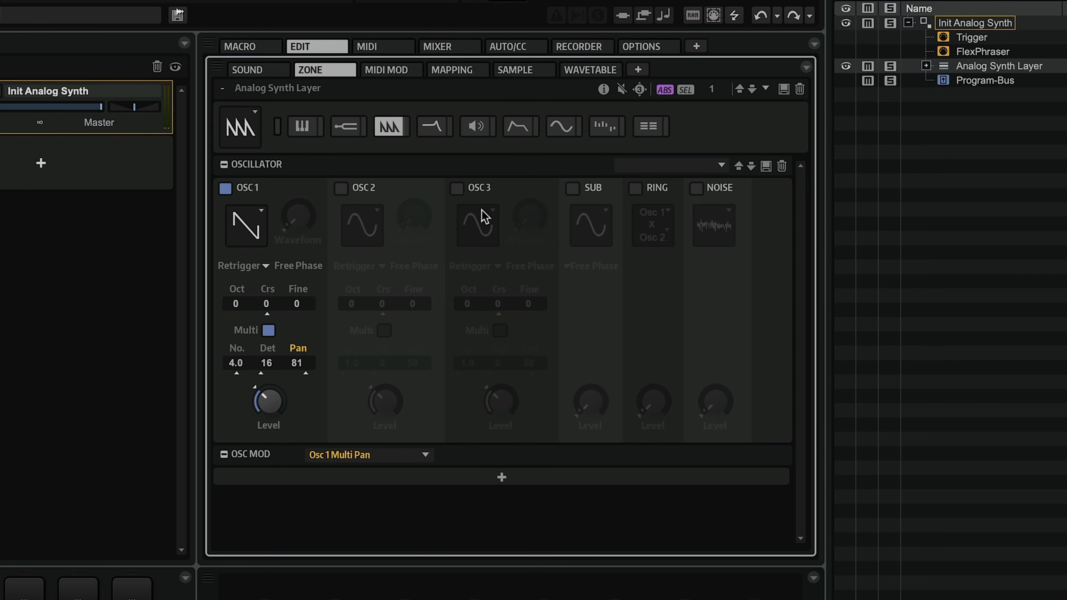
Step: Enable the sub oscillator, raise its level, and rebalance oscillator 1's level against it
left_click(572, 190)
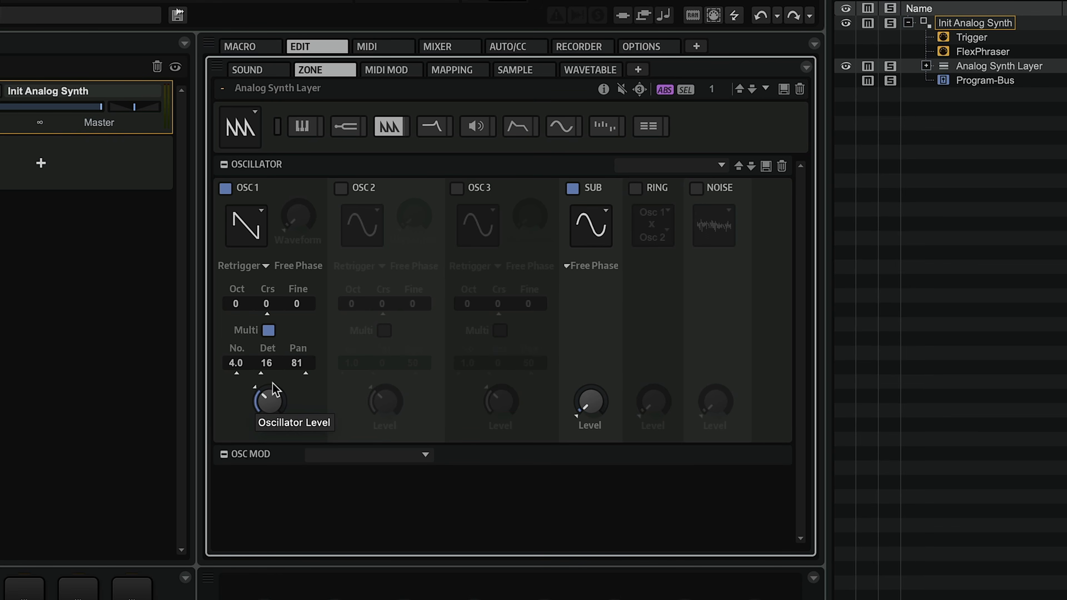
left_click(268, 400)
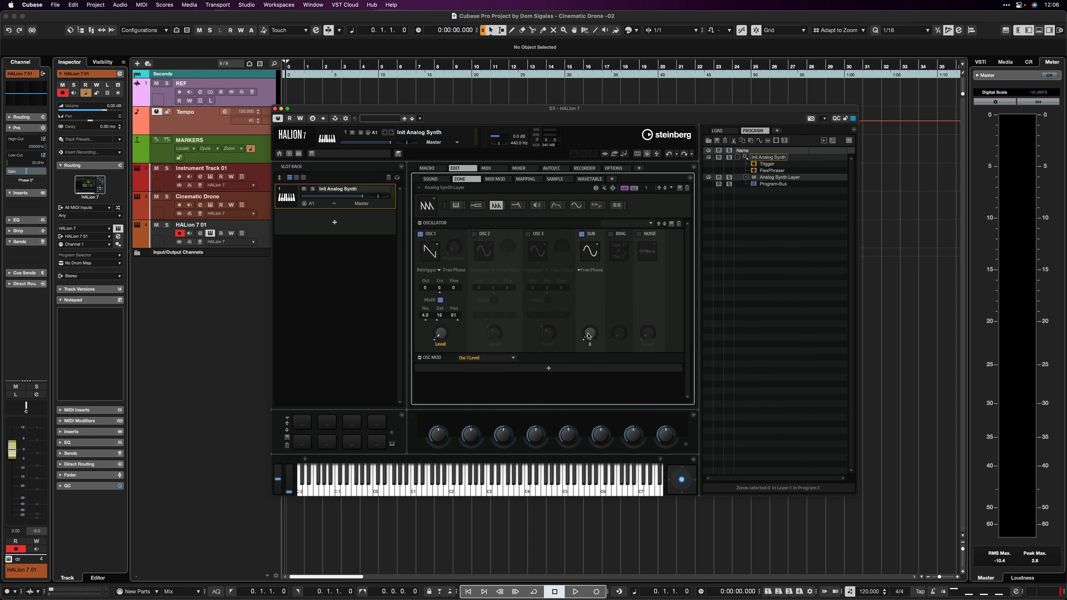
left_click_drag(588, 335, 593, 307)
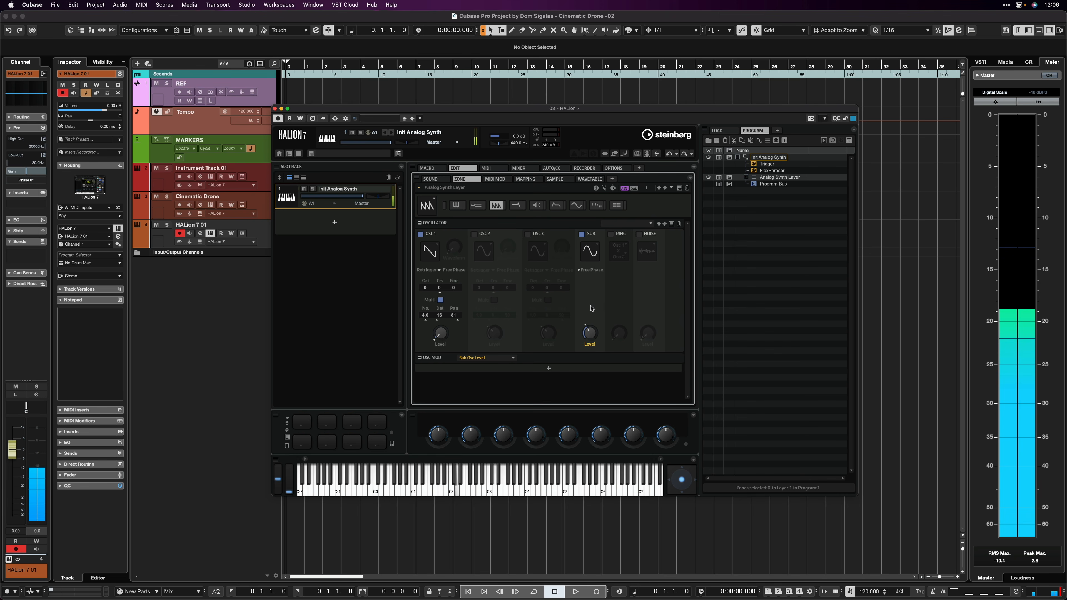
left_click_drag(587, 336, 587, 332)
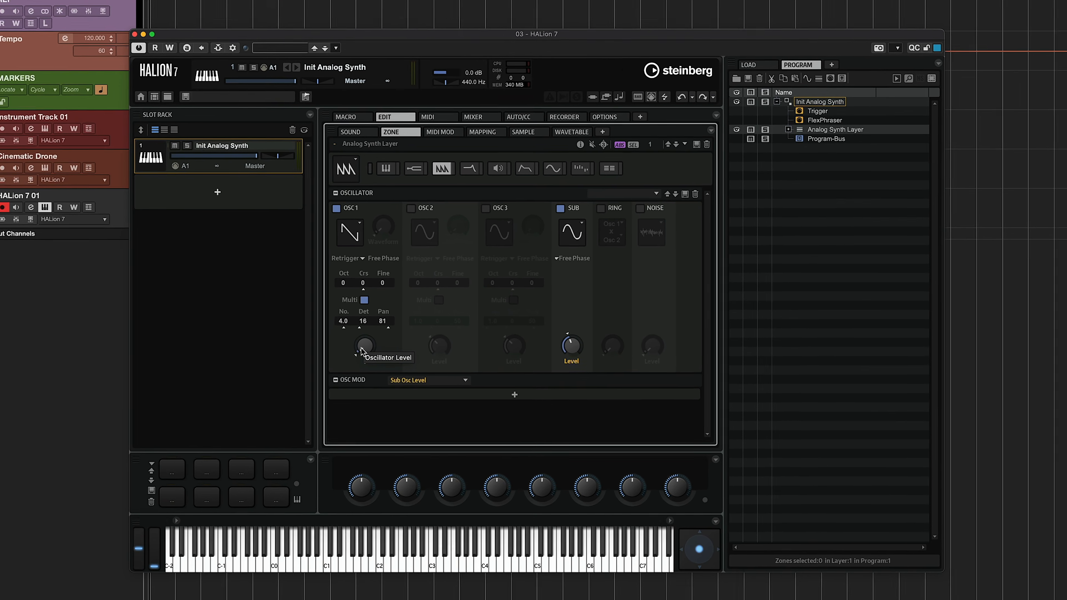
left_click_drag(358, 325, 359, 320)
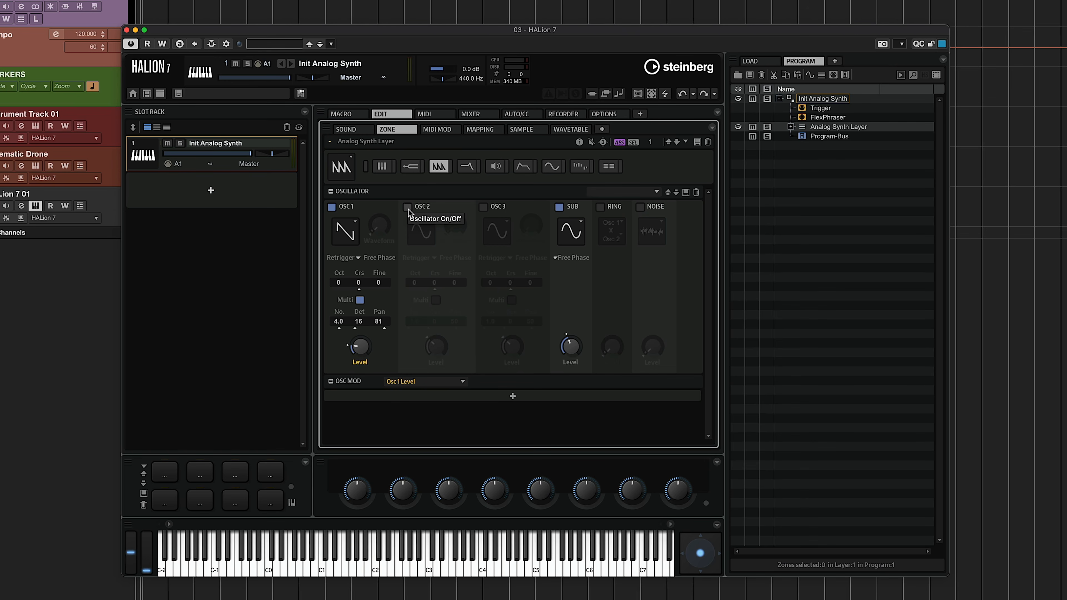
Step: Enable oscillator 2 and choose the Saw Sync waveform for it
left_click(408, 207)
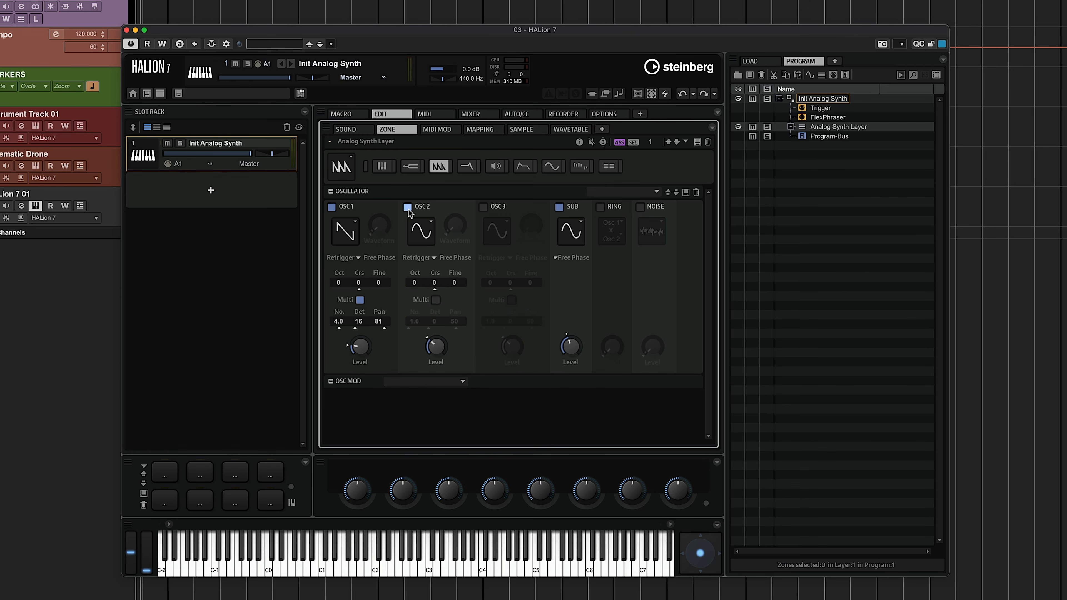
left_click(426, 229)
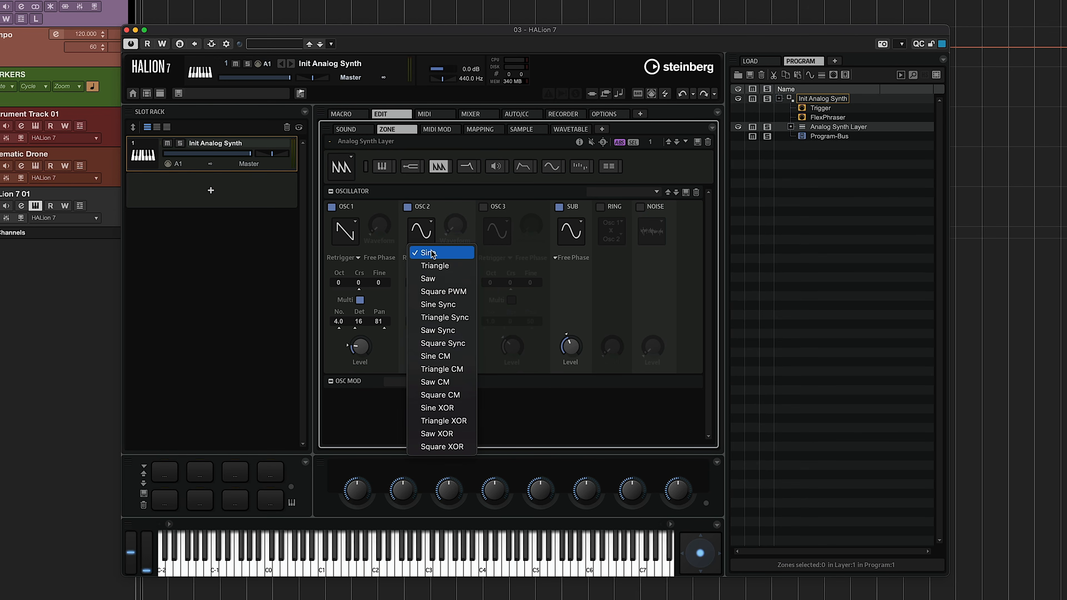
left_click(441, 331)
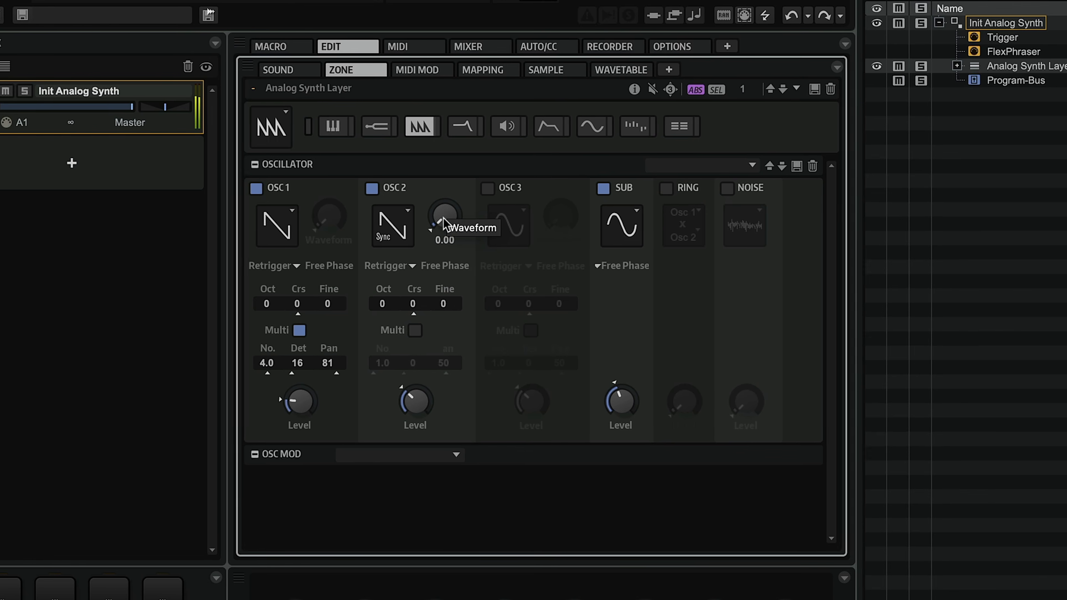
Step: Set oscillator 2's octave to -1 and its Waveform amount to about 6.50, and adjust its level to sit in the mix
left_click(410, 378)
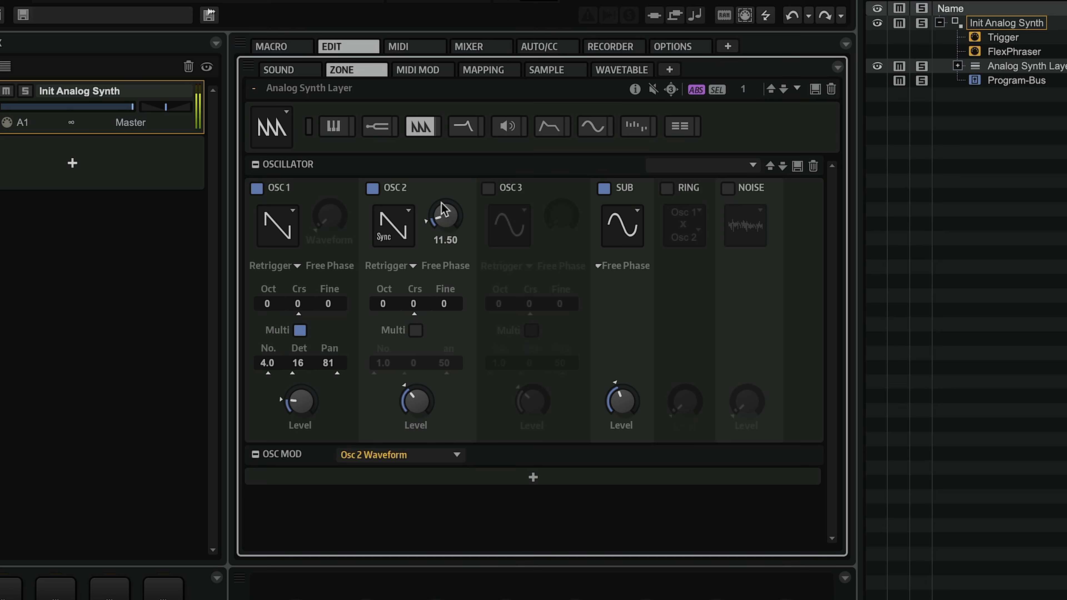
left_click(384, 308)
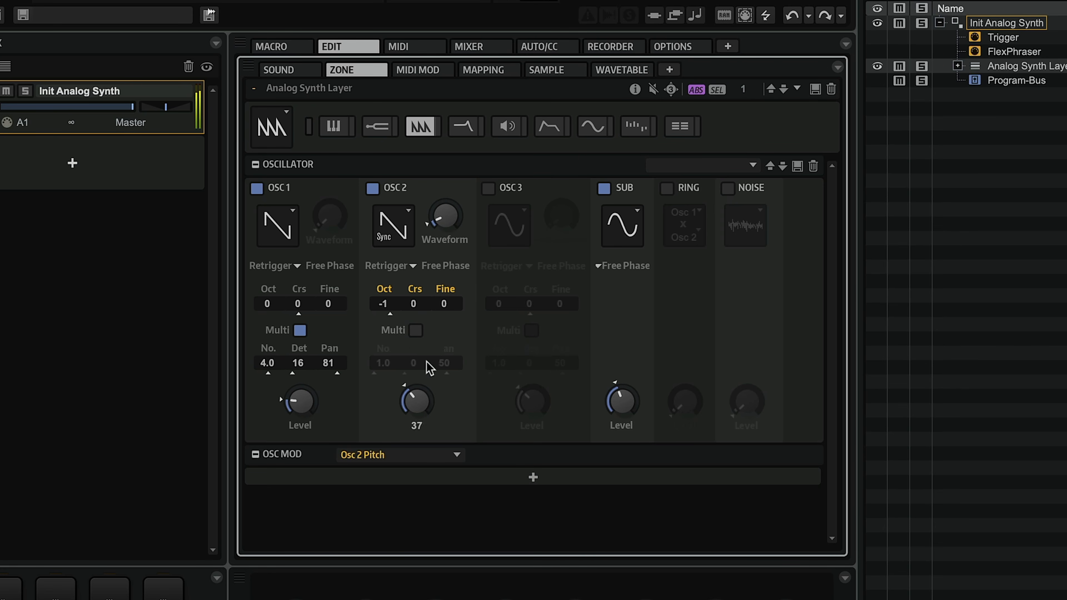
left_click_drag(439, 205, 444, 201)
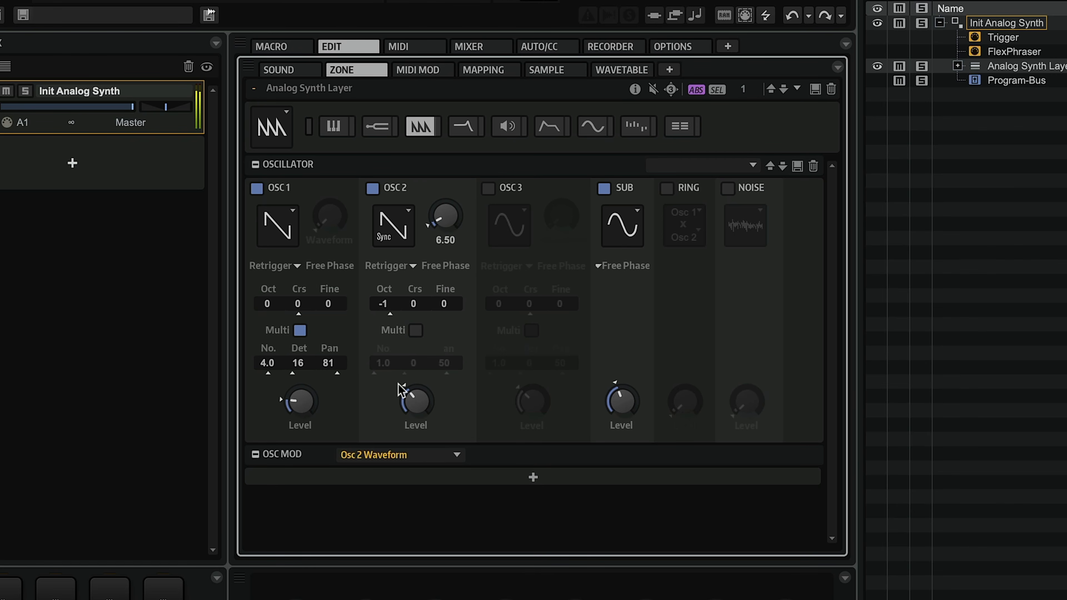
left_click_drag(408, 397, 404, 455)
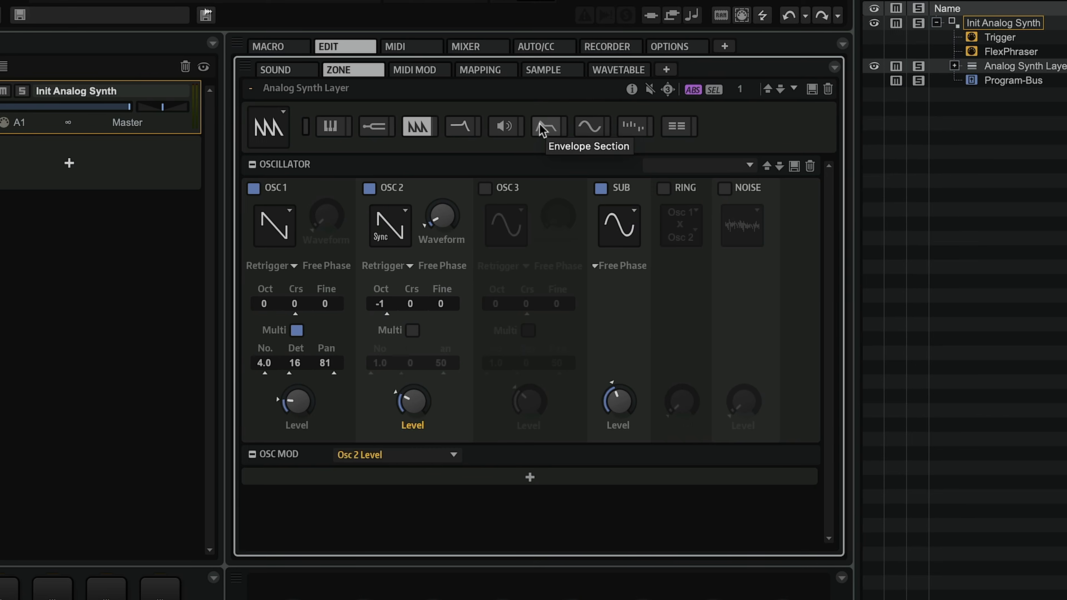
Step: Shape the amp envelope with an attack of about 91 ms and a release of about 1142 ms with curve -5.2
left_click(543, 128)
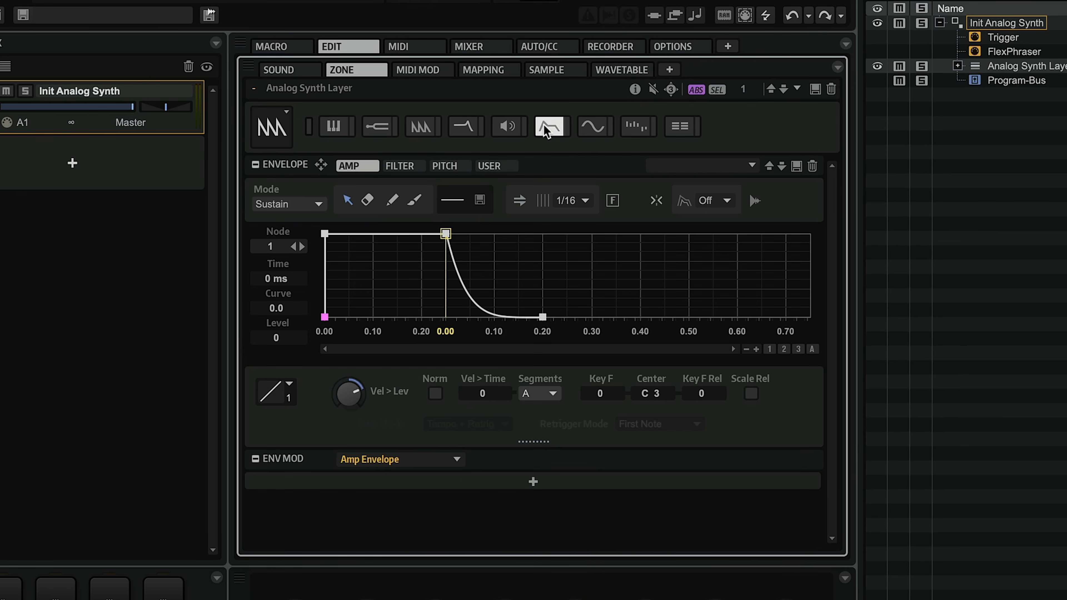
left_click(351, 166)
mouse_move(543, 317)
left_click_drag(543, 317, 810, 317)
left_click(746, 349)
left_click(746, 349)
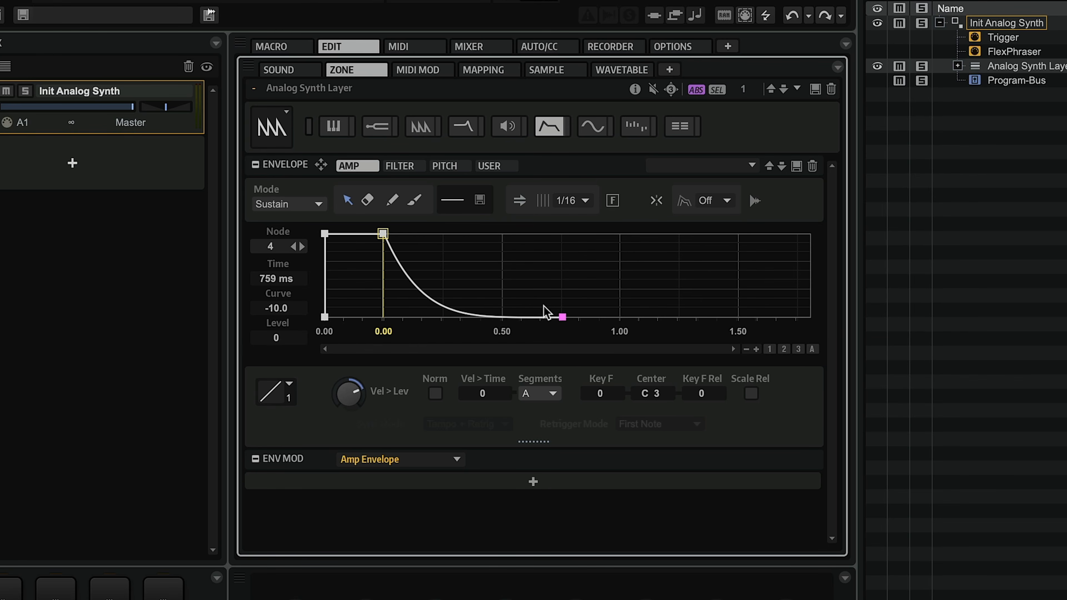
left_click_drag(566, 315, 629, 320)
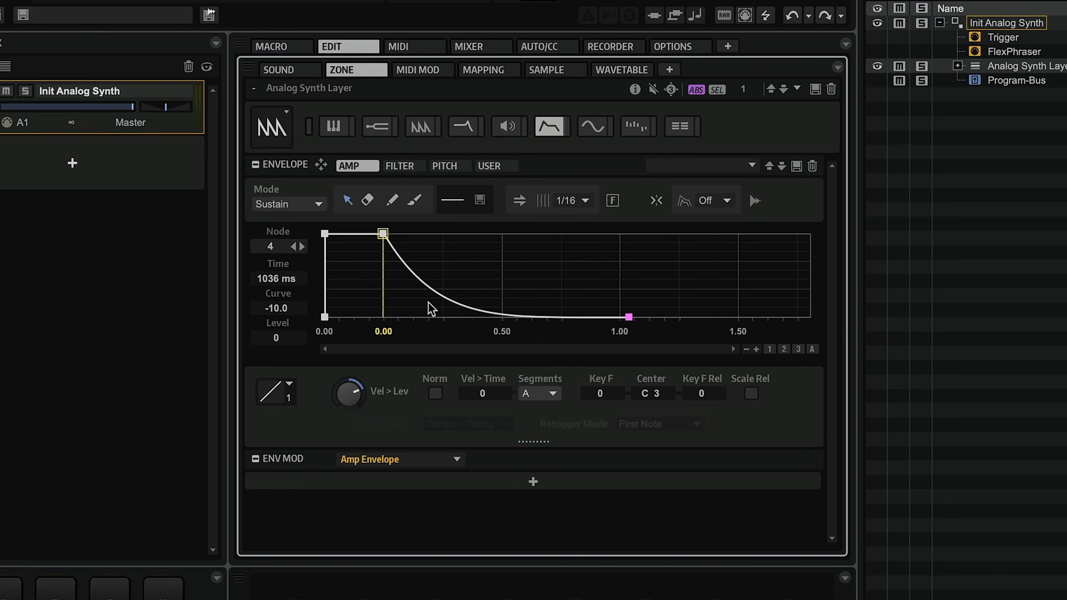
left_click_drag(442, 300, 474, 290)
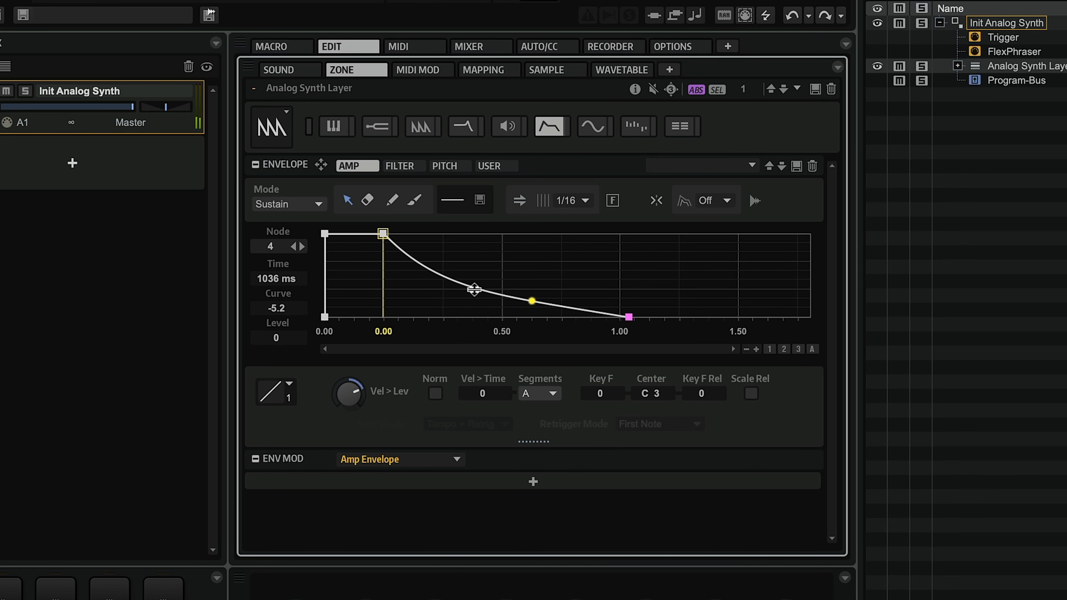
left_click_drag(629, 316, 653, 316)
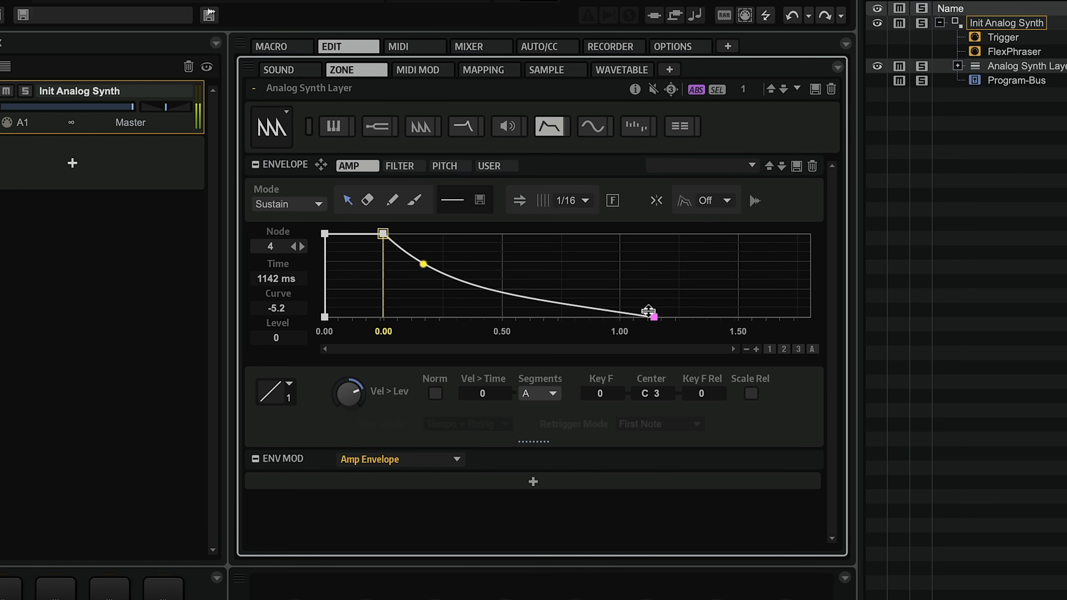
left_click(325, 233)
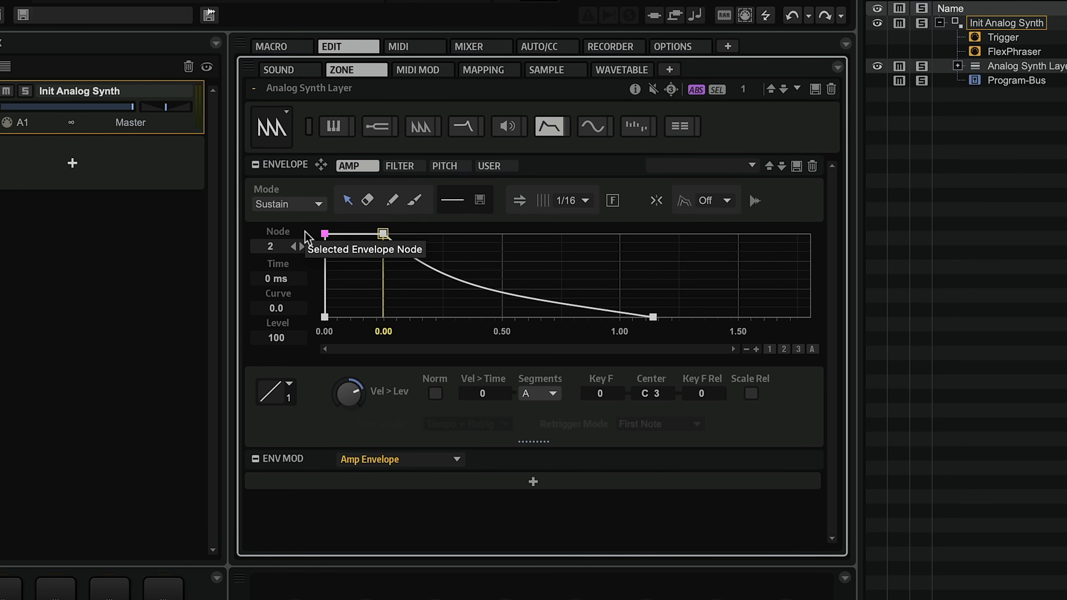
left_click_drag(324, 234, 348, 227)
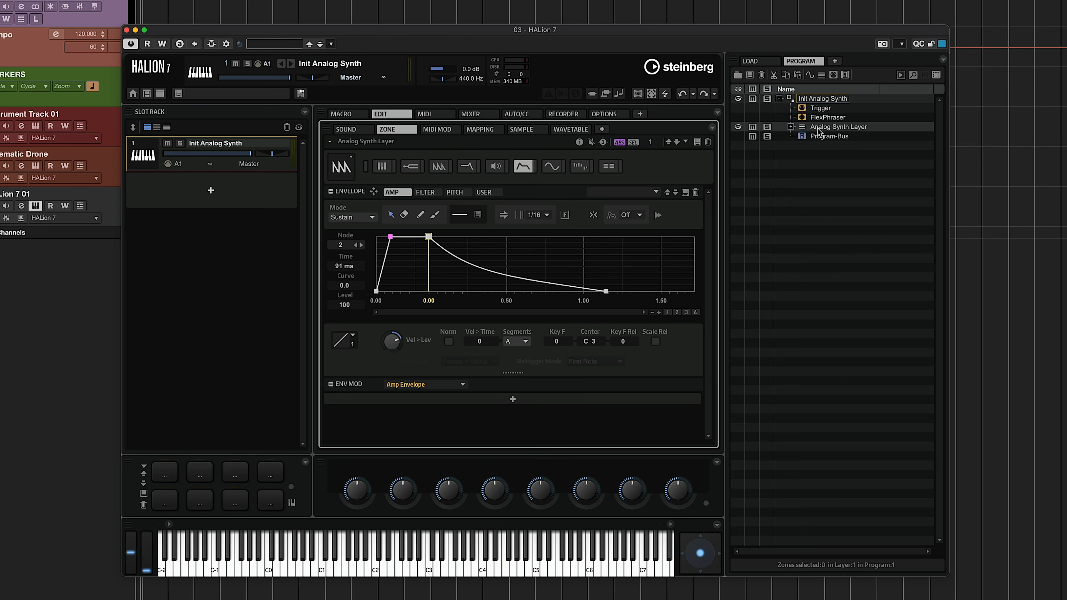
Step: Set the Analog Synth Layer's voice management to Mono with a different trigger mode, and enable Glide in the zone's voice control
left_click(818, 128)
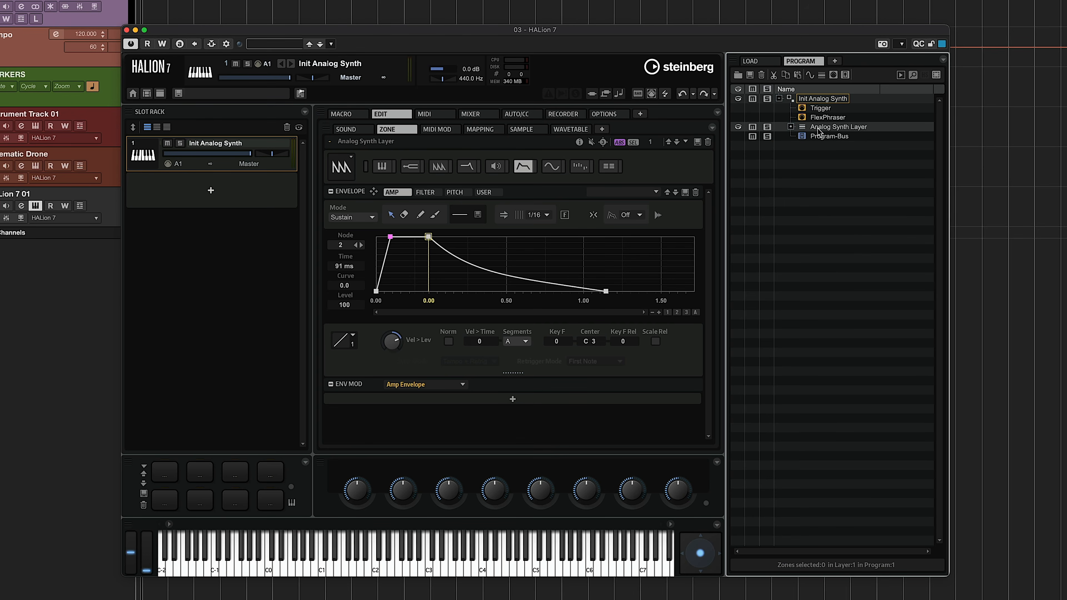
left_click(344, 130)
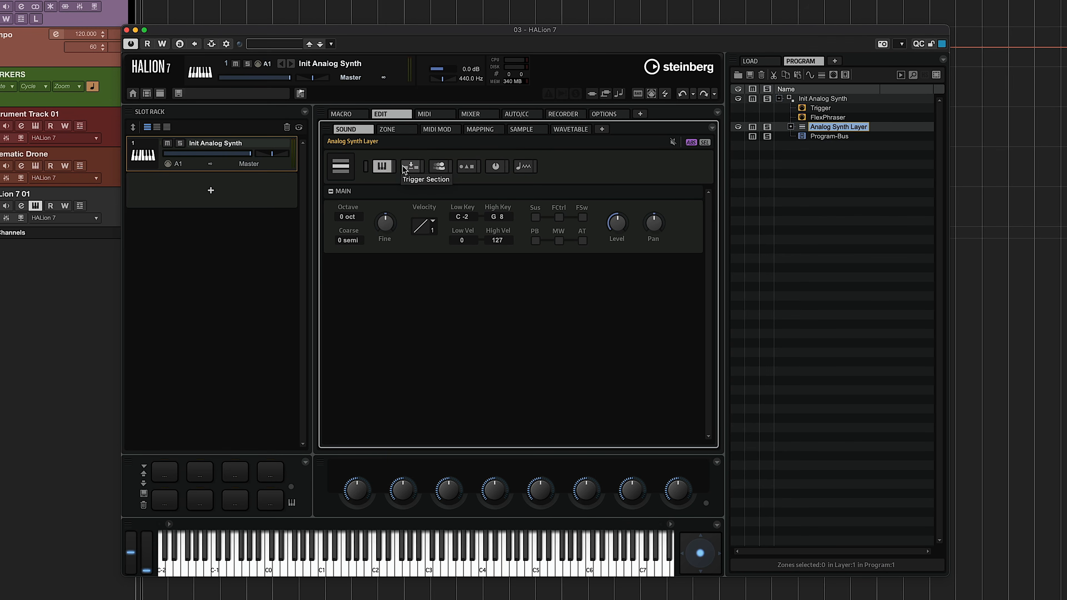
left_click(439, 168)
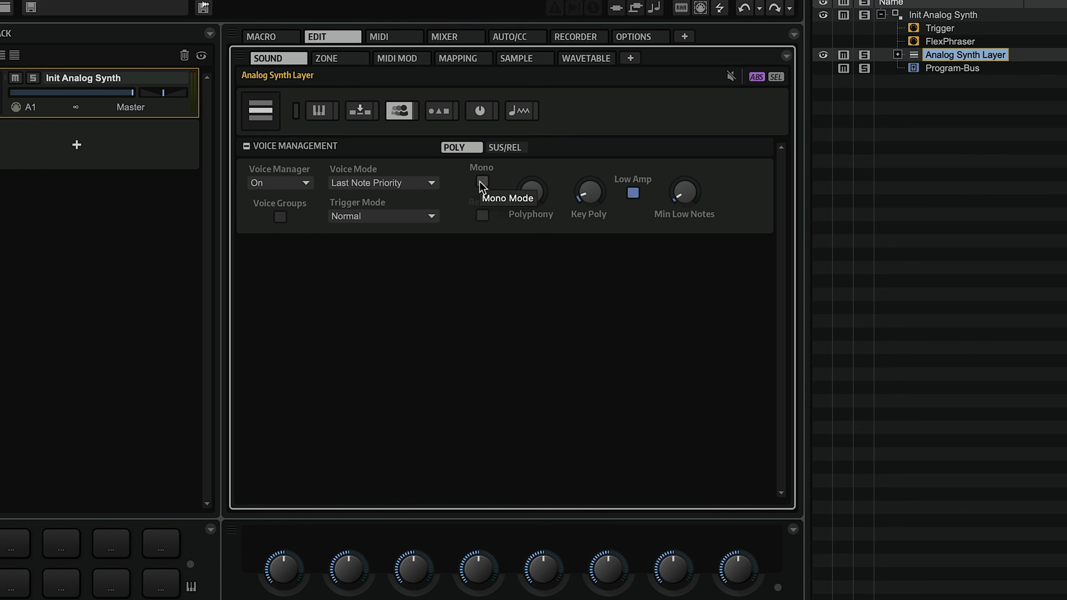
left_click(483, 182)
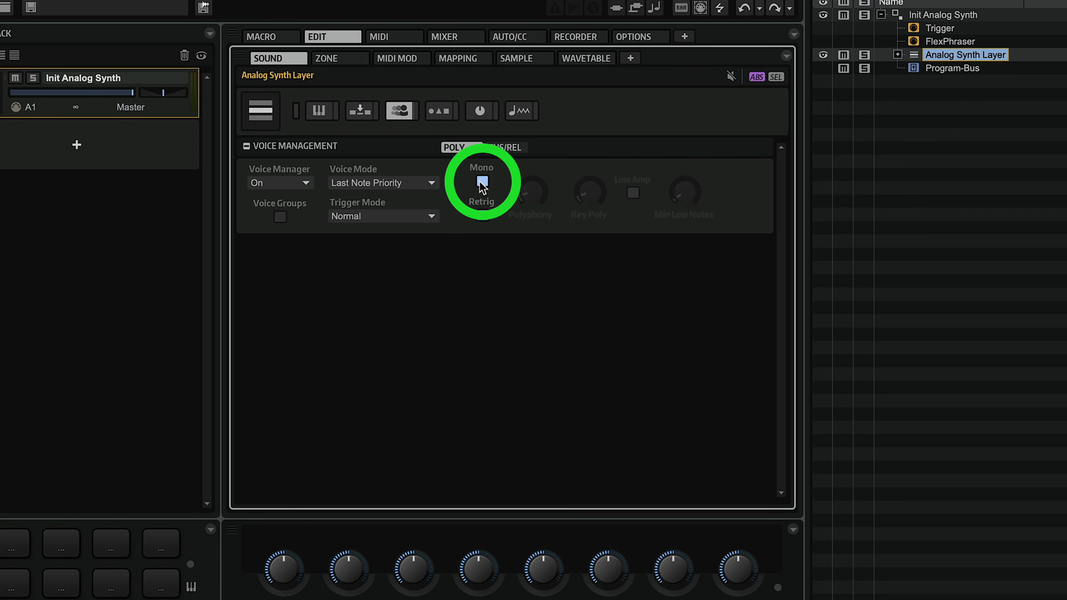
left_click(380, 220)
left_click(375, 268)
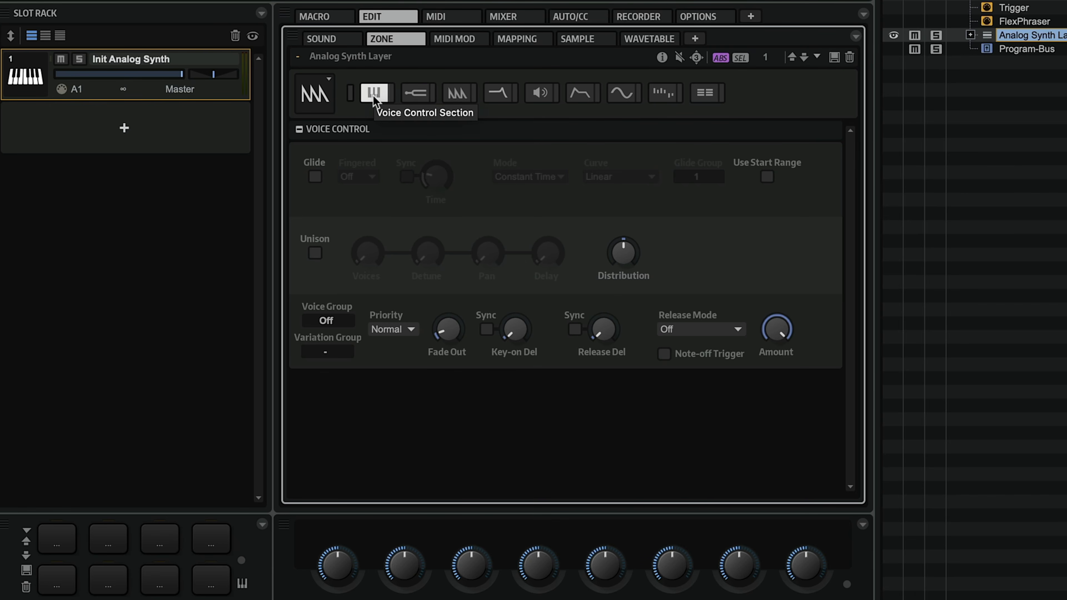
left_click(315, 177)
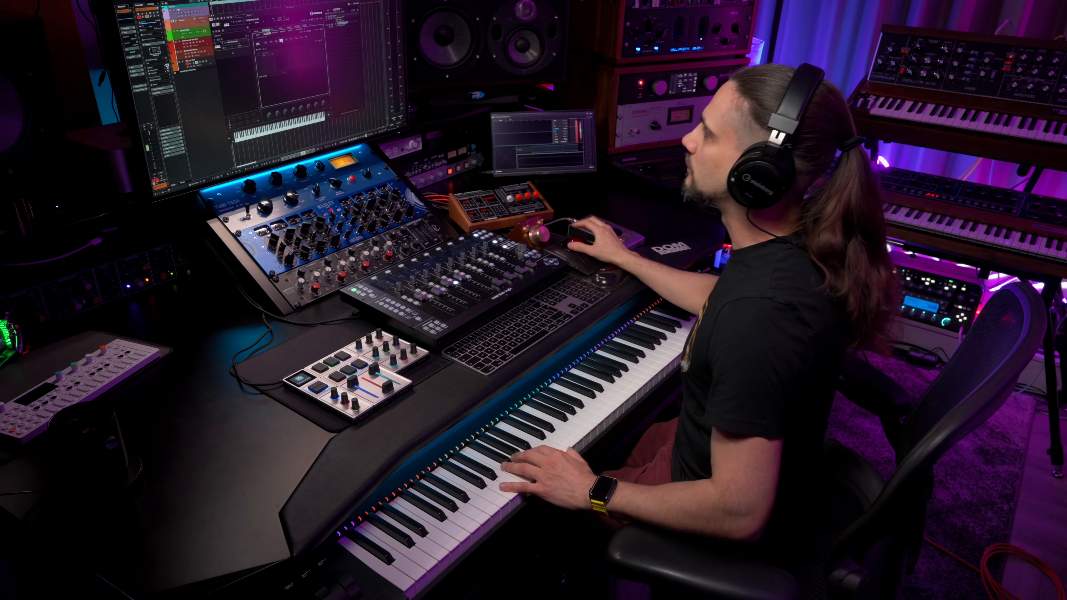
Step: Apply a Tube Drive LP24 filter to the zone with a lowered cutoff, some resonance and a positive envelope amount
left_click(498, 93)
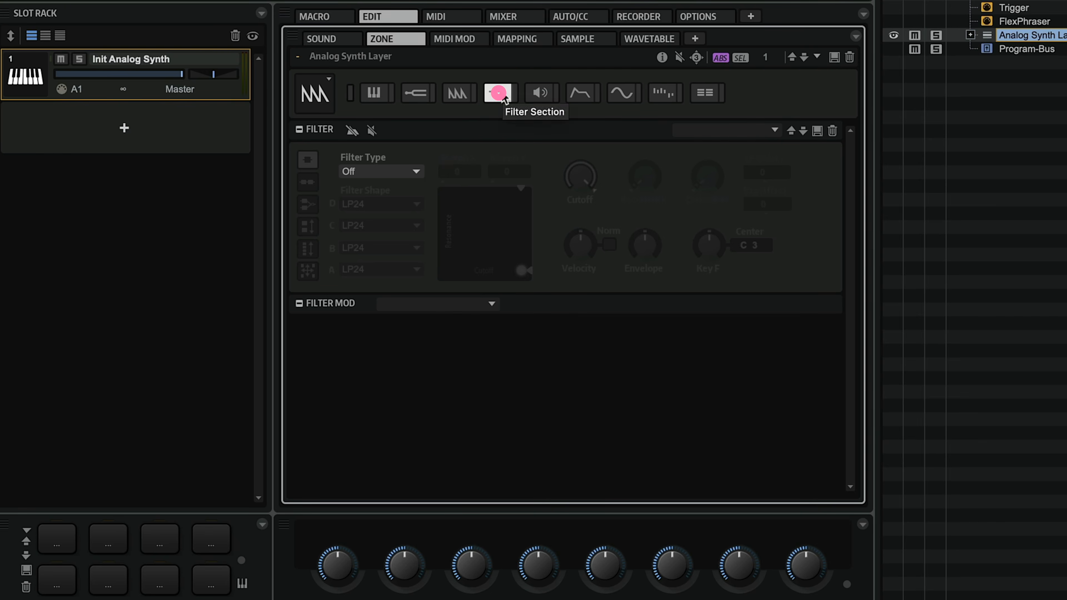
left_click(400, 170)
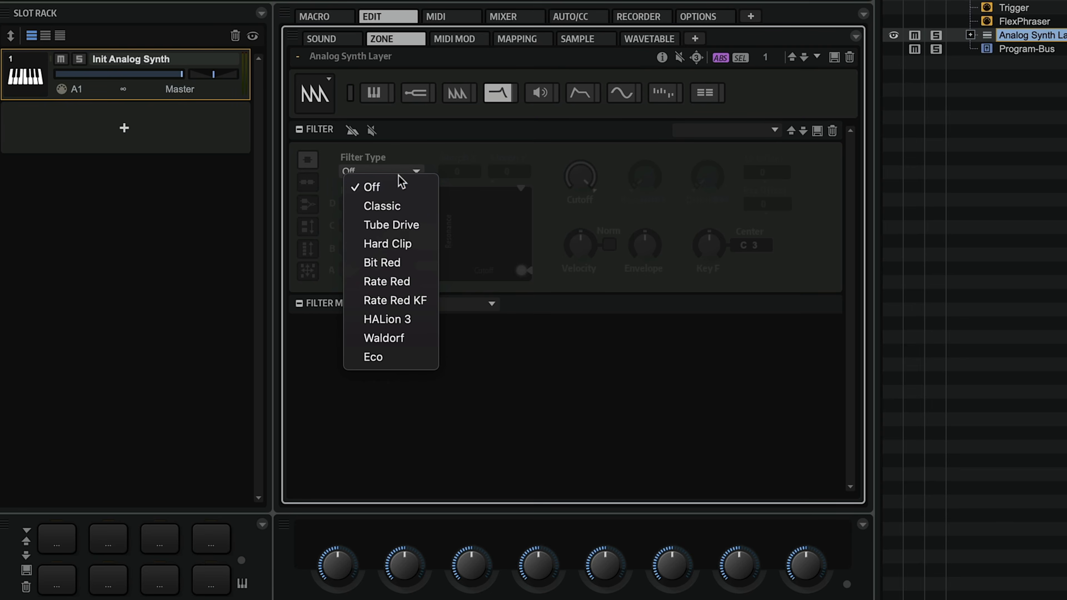
left_click(395, 214)
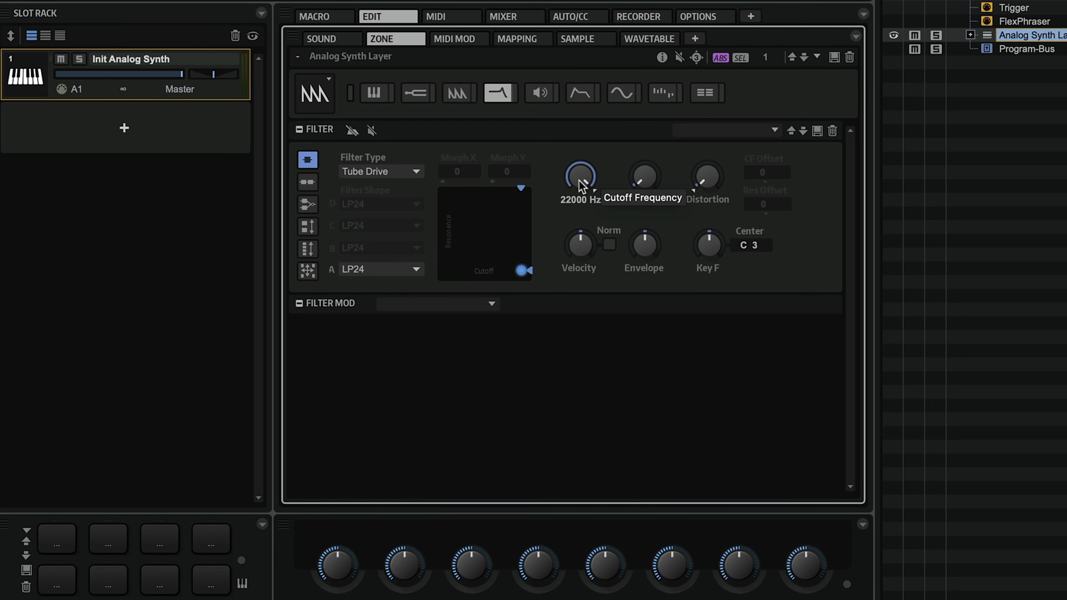
left_click_drag(579, 193, 582, 271)
mouse_move(579, 173)
left_mouse_down()
mouse_move(579, 161)
mouse_move(579, 192)
left_mouse_up()
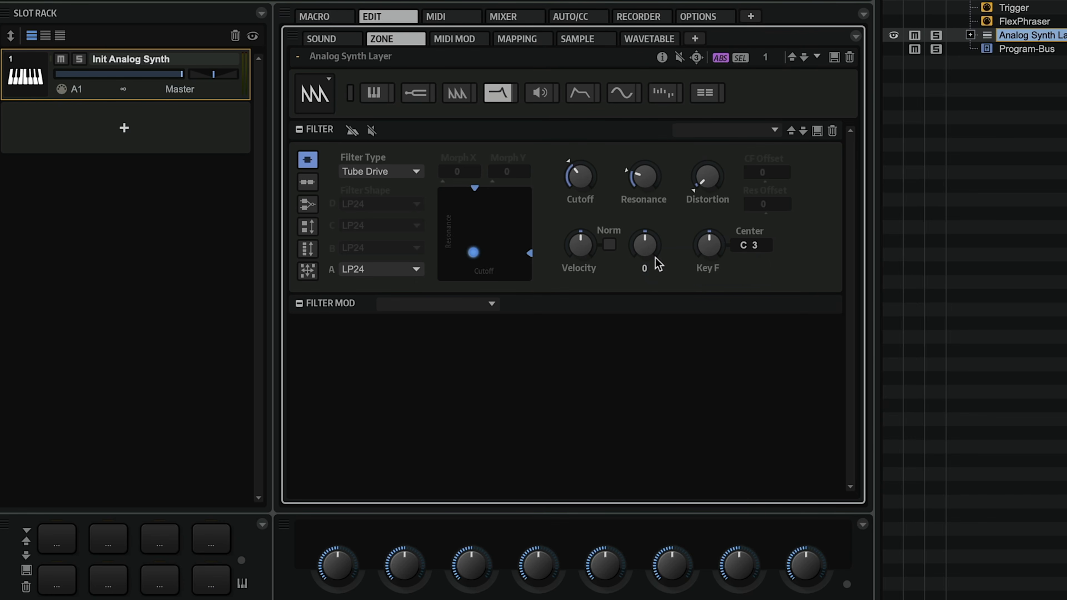
left_click_drag(645, 247, 645, 212)
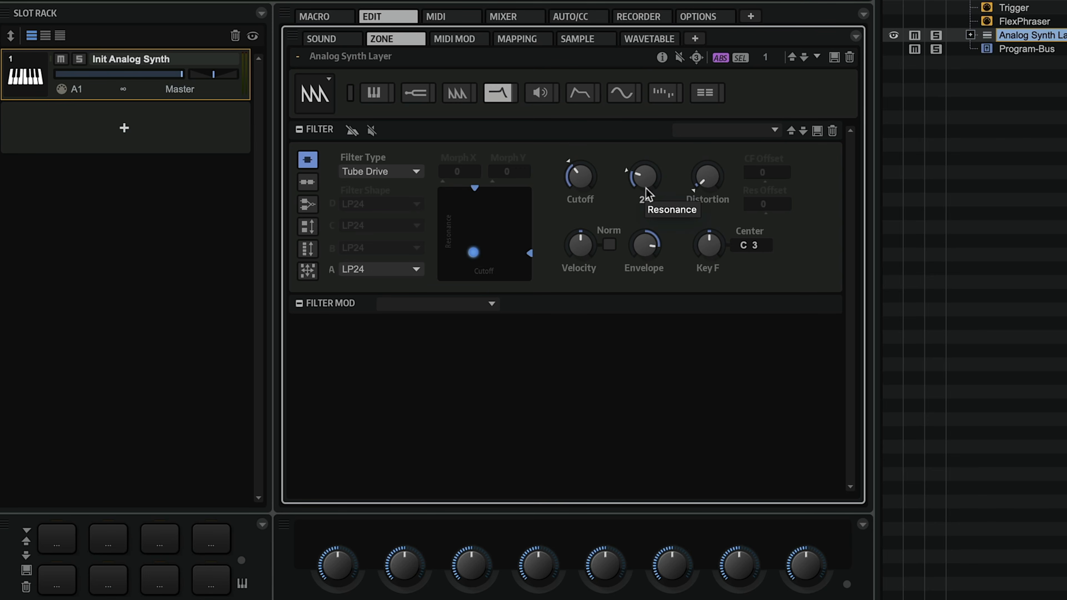
Step: Lengthen the filter envelope's attack by moving its first full-level node to about 821 ms
left_click(578, 94)
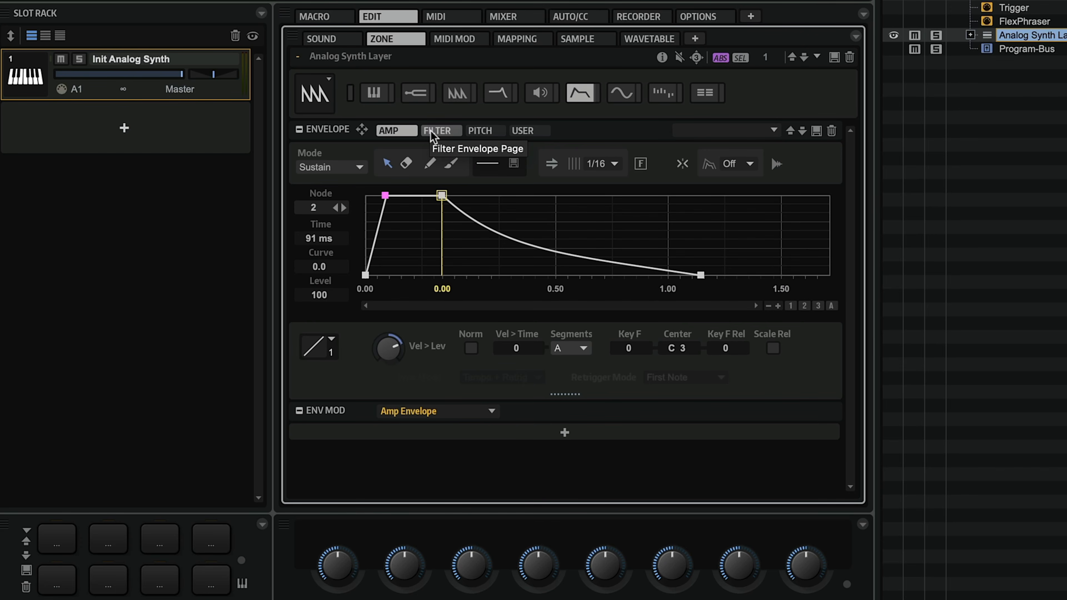
left_click(434, 132)
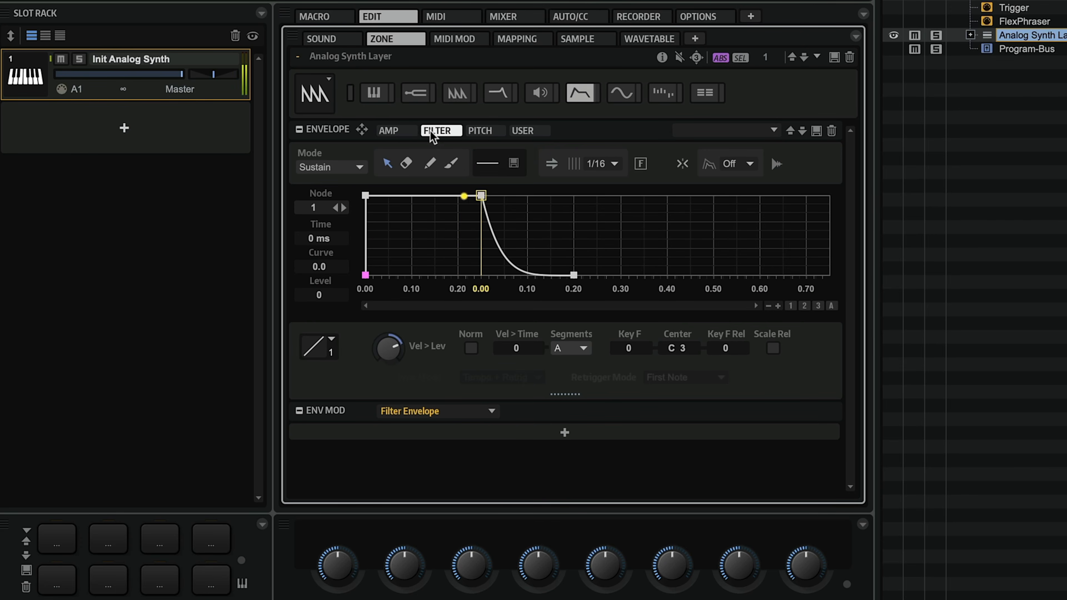
left_click_drag(365, 194, 627, 195)
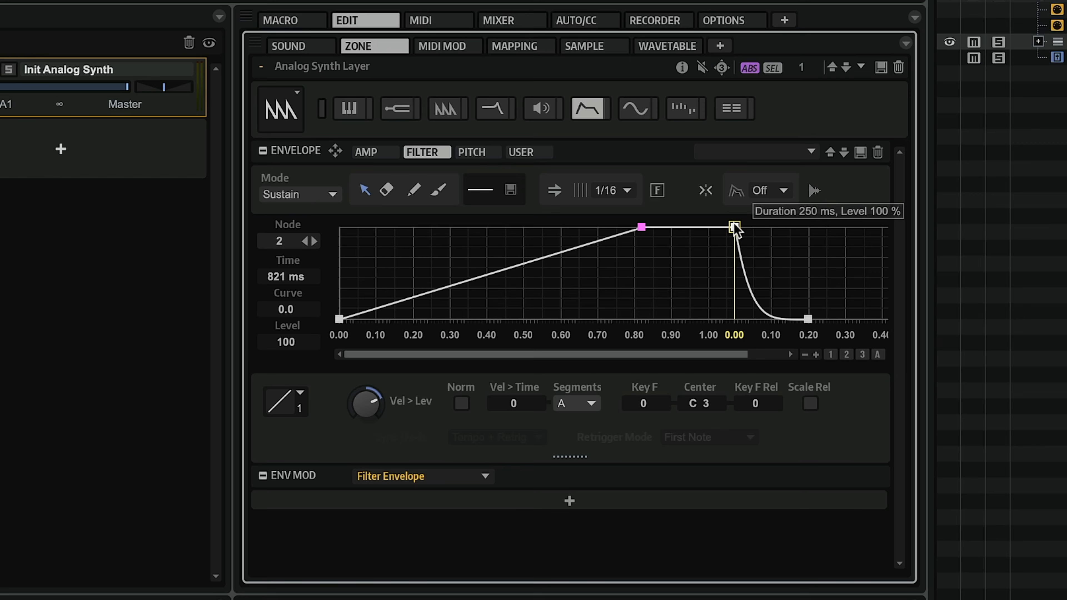
Step: Shape the filter envelope's decay to about 2029 ms with a sustain level of about 63 and curve -4.0
left_click_drag(734, 229, 779, 250)
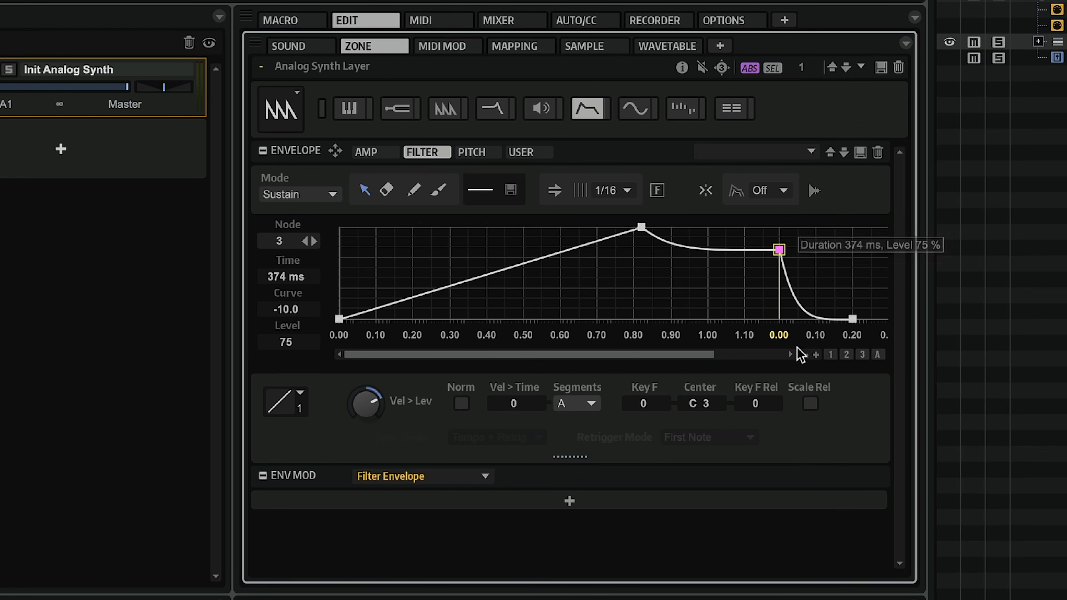
left_click(797, 353)
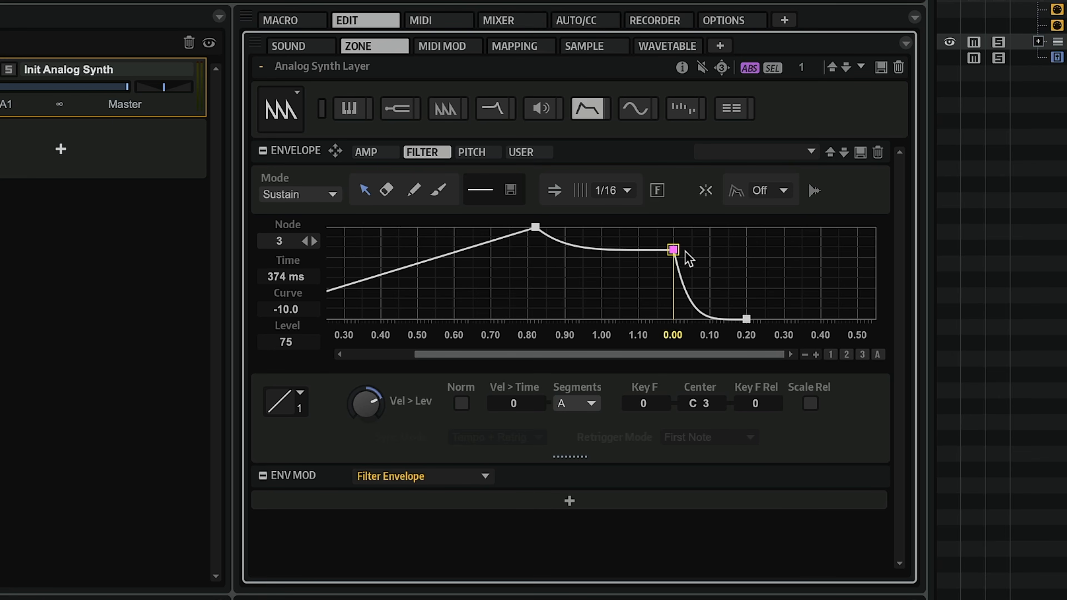
left_click_drag(673, 249, 671, 205)
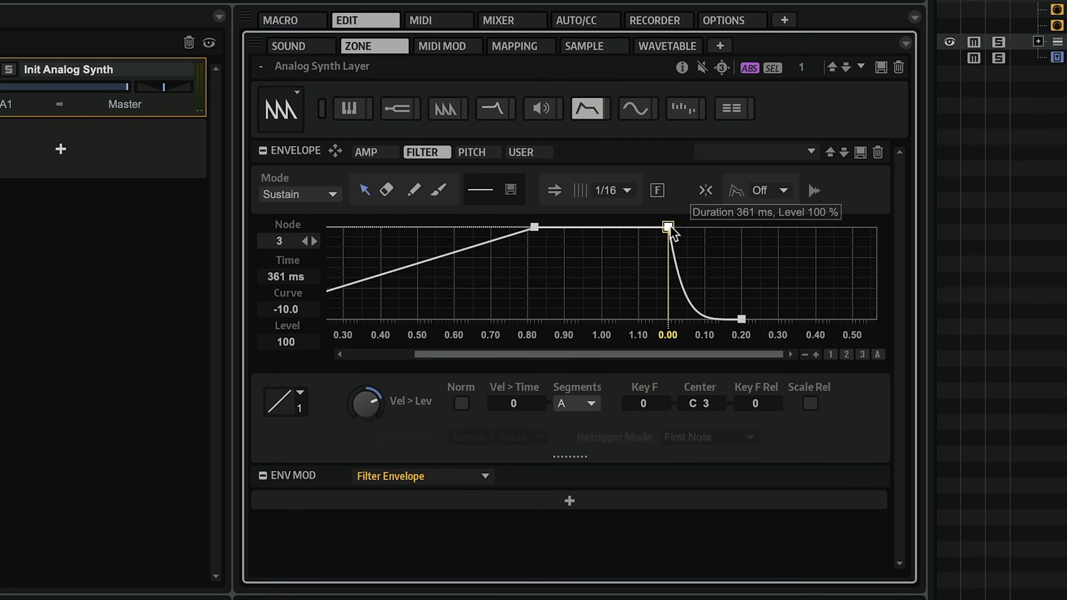
left_click_drag(667, 227, 747, 264)
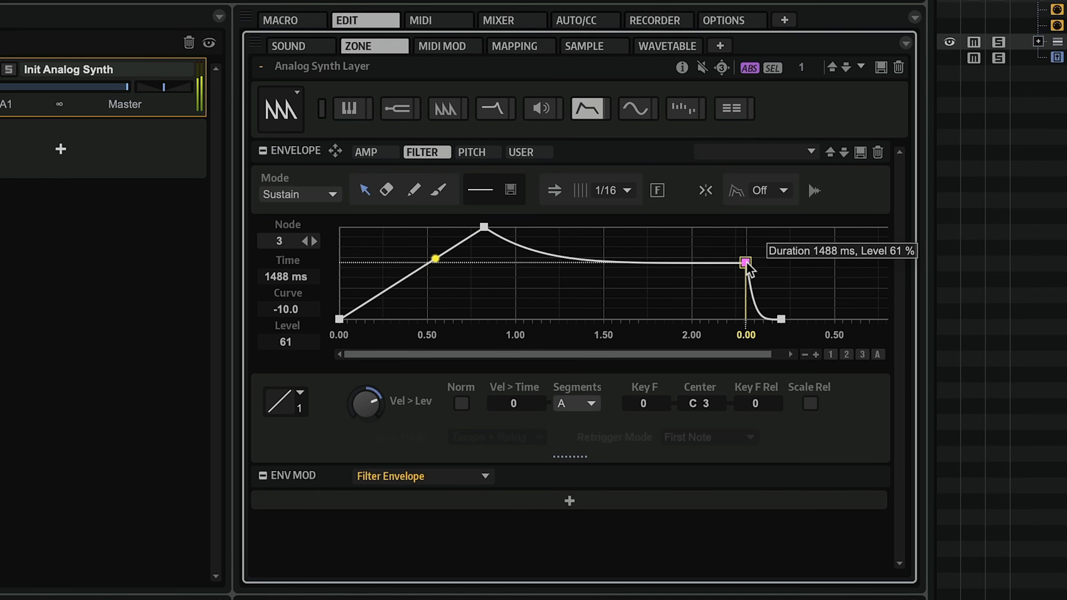
left_click_drag(603, 262, 608, 248)
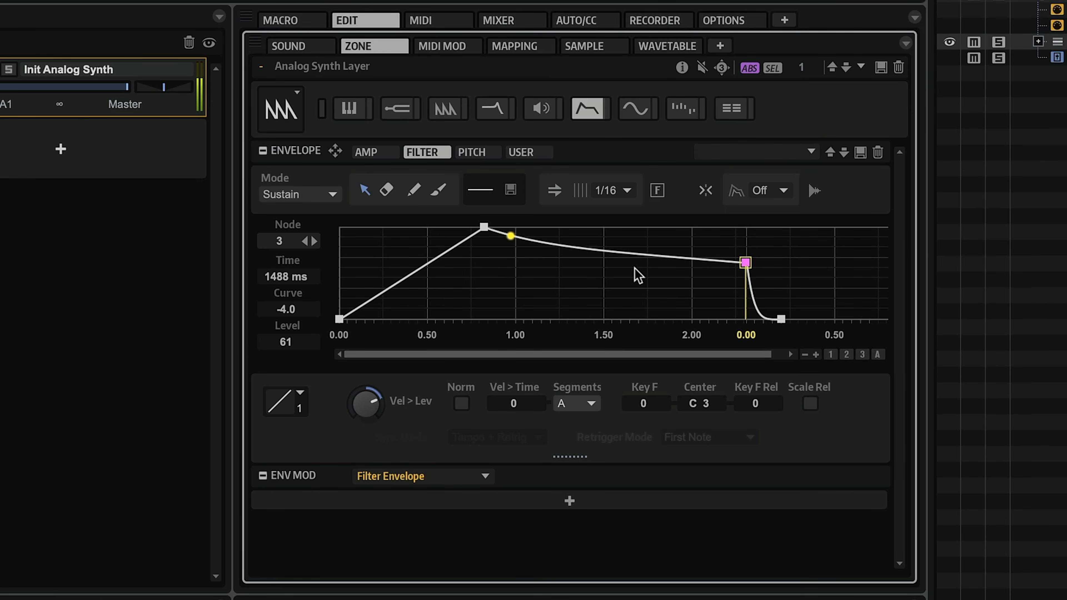
left_click_drag(740, 263, 850, 257)
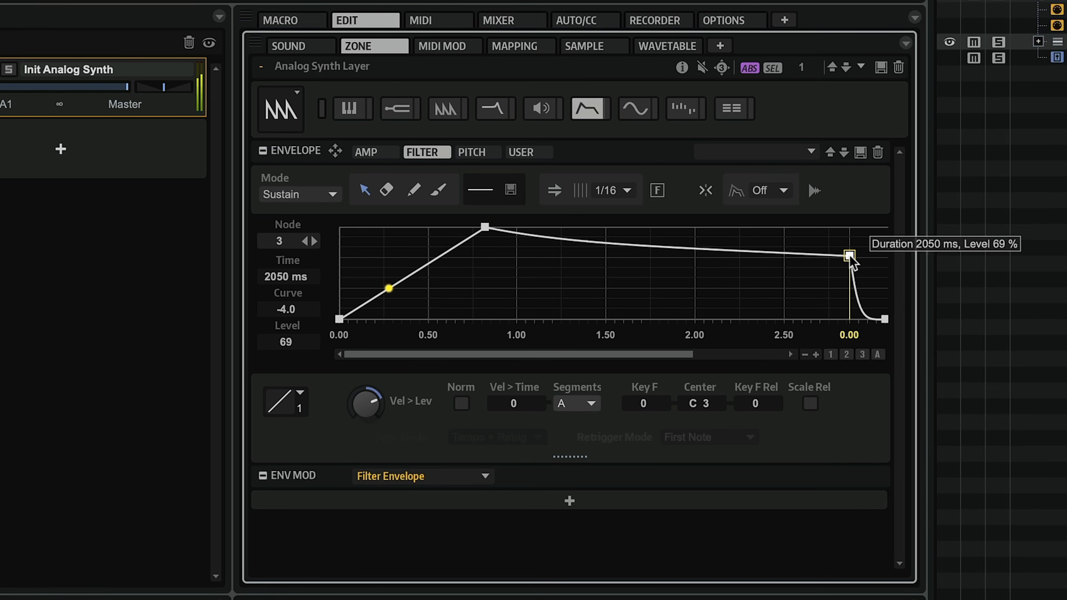
left_click_drag(850, 256, 847, 262)
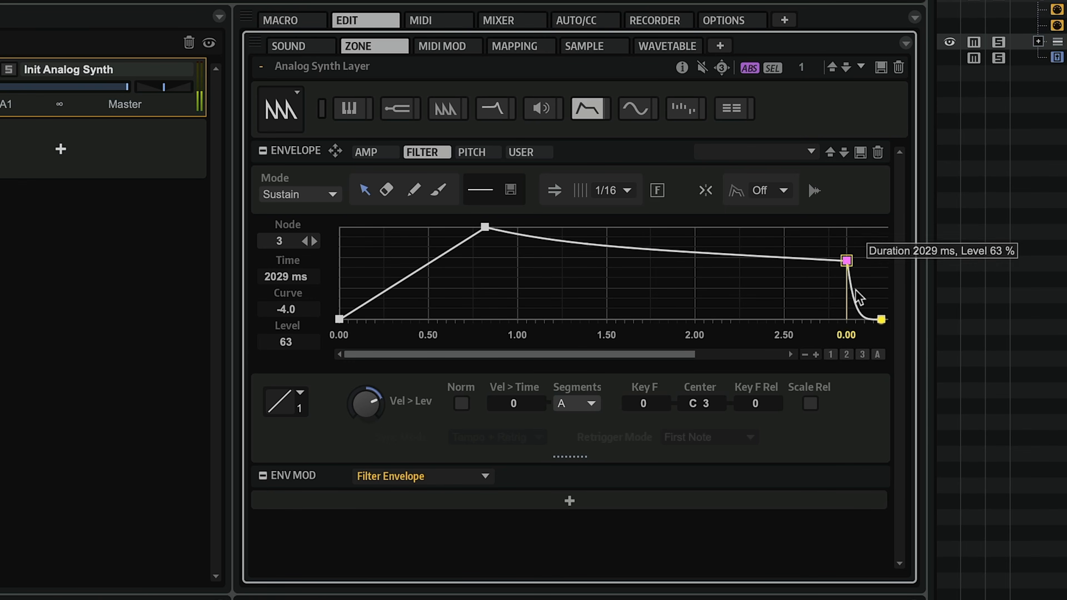
Step: Set the filter envelope's release to about 754 ms with curve -3.6
left_click_drag(609, 353, 749, 367)
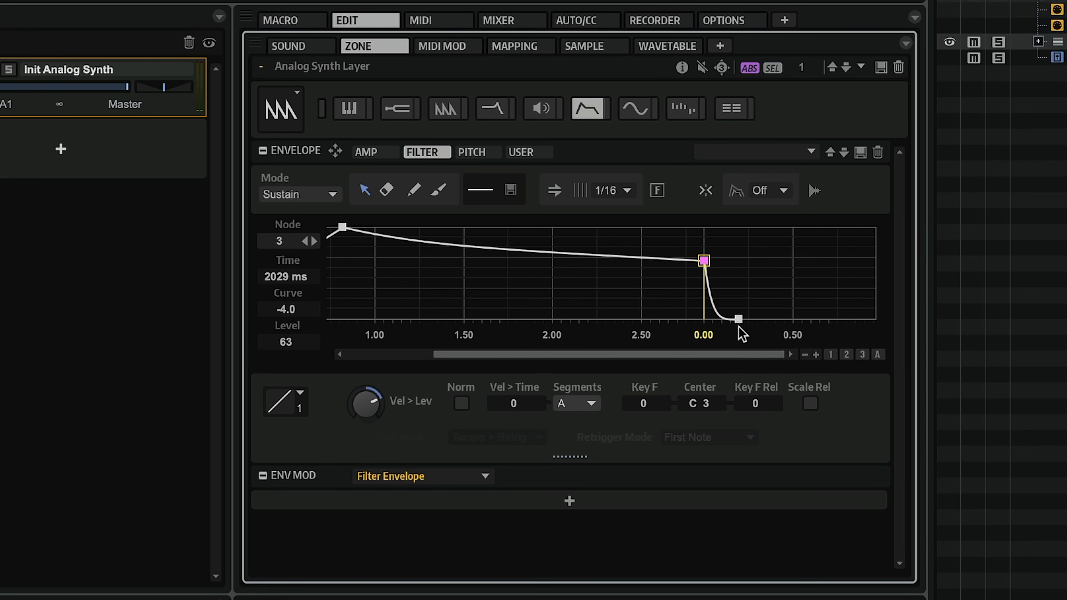
left_click_drag(738, 319, 840, 319)
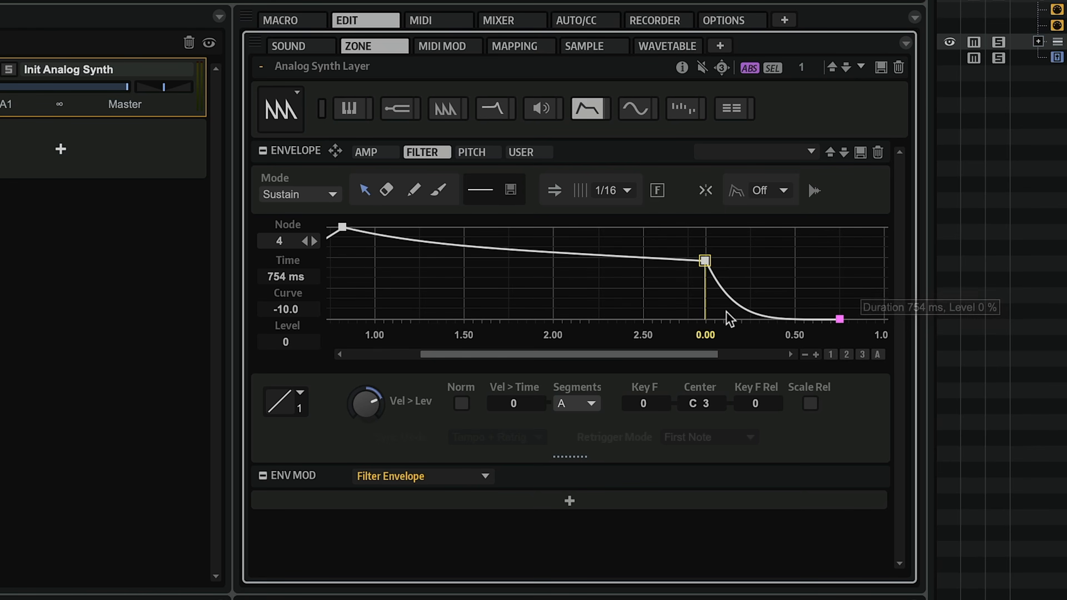
left_click_drag(743, 305, 751, 293)
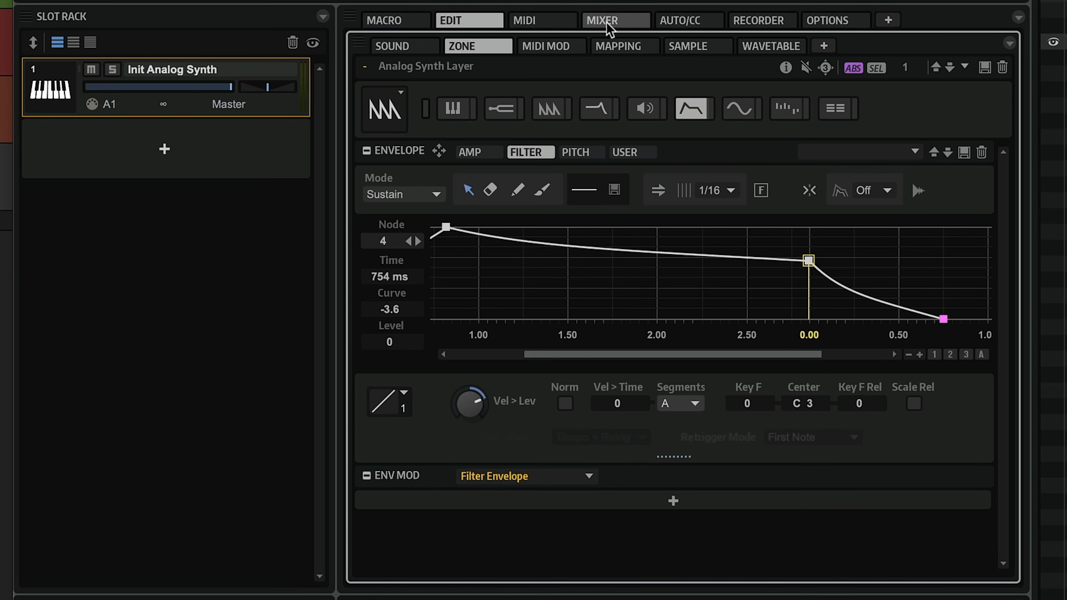
Step: Show the slot channels in the mixer and rename the Init Analog Synth program as Synth Drone
left_click(608, 26)
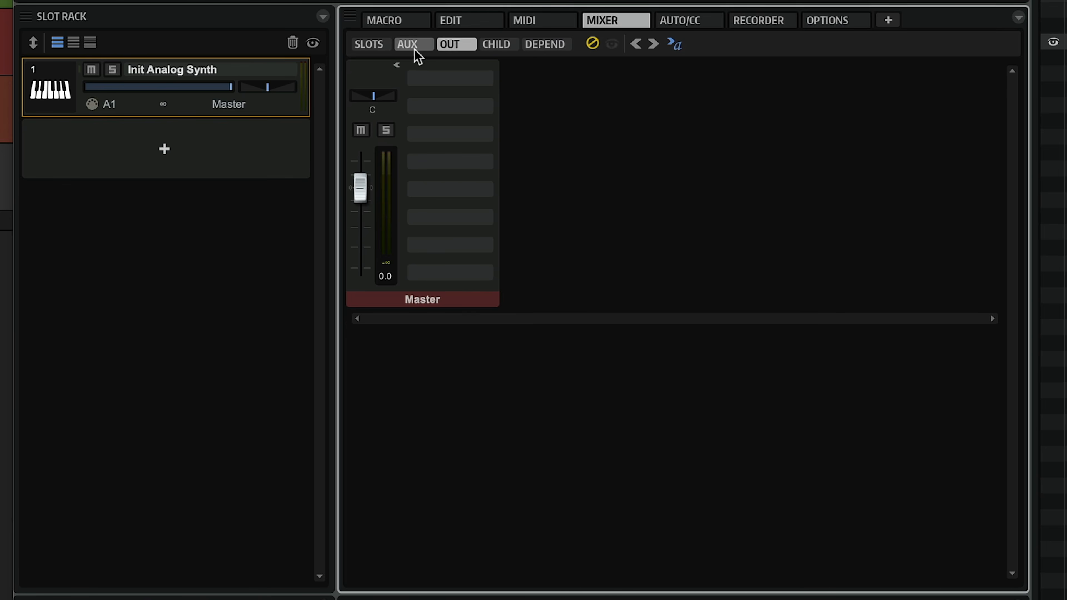
left_click(370, 43)
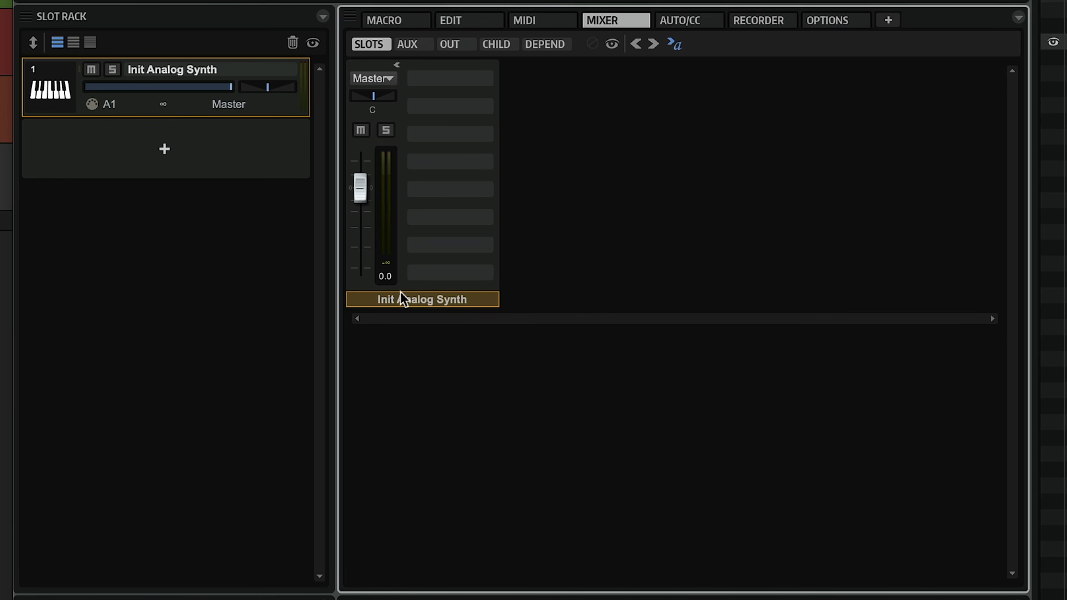
right_click(168, 77)
left_click(262, 387)
type("Sv")
type("nth Drone")
key("Return")
Step: Insert a Bass Chorus in the Synth Drone channel's first effect slot and a Reverb in the second
left_click(471, 80)
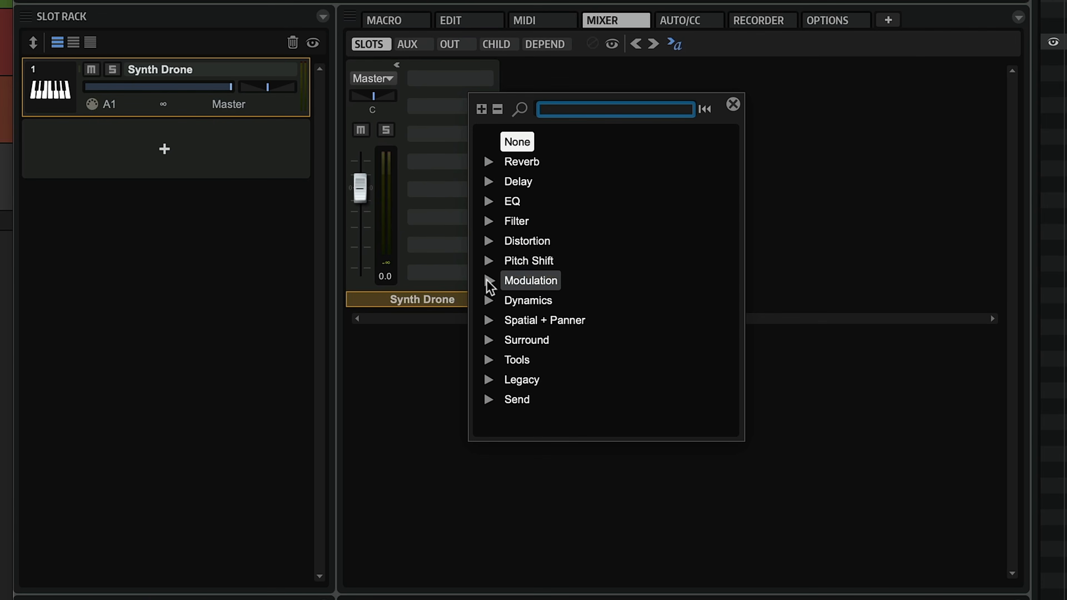
left_click(488, 281)
left_click(560, 302)
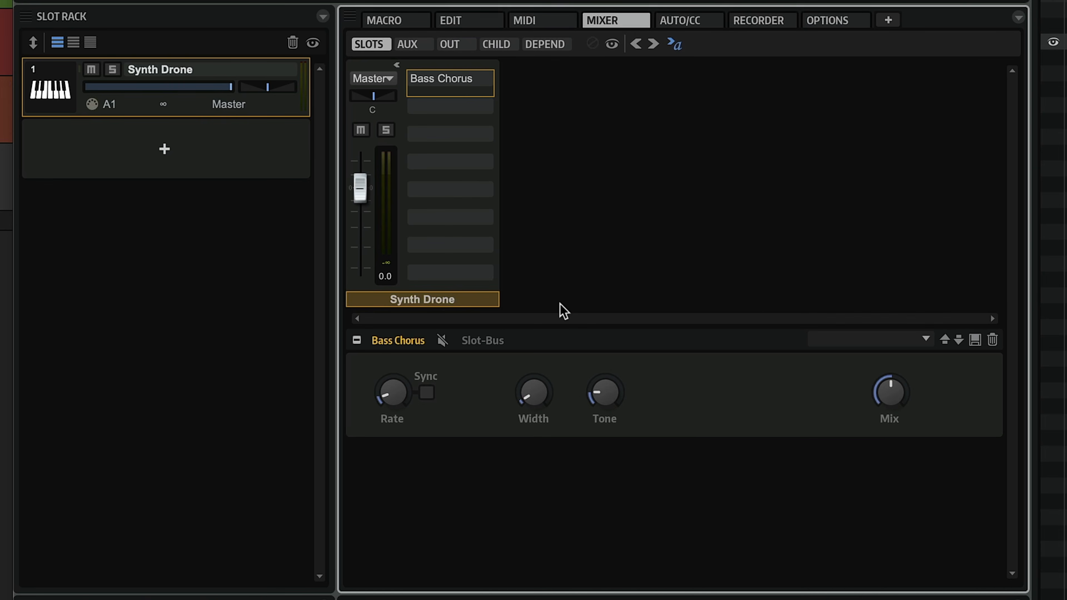
left_click(455, 108)
type("rev")
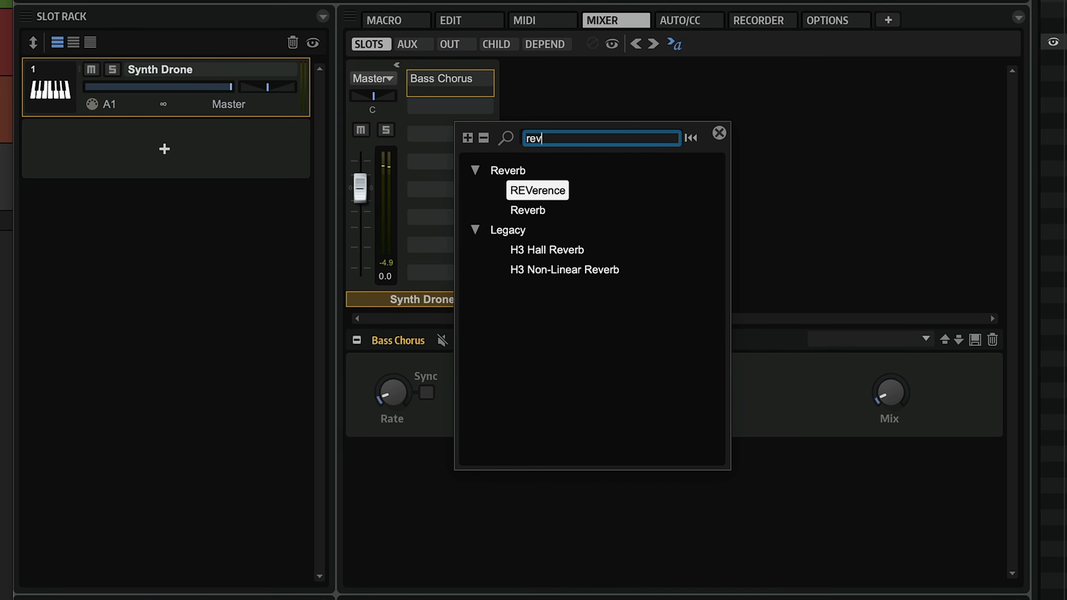
left_click(511, 208)
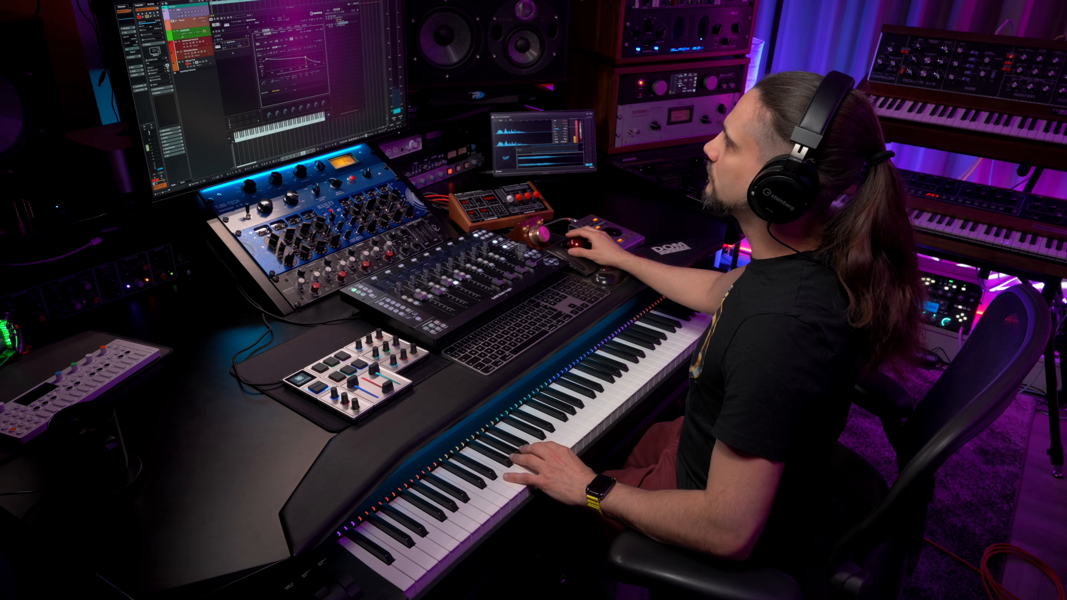
Step: Open the filter settings of Synth Drone's zone and raise the filter's velocity amount
left_click(596, 108)
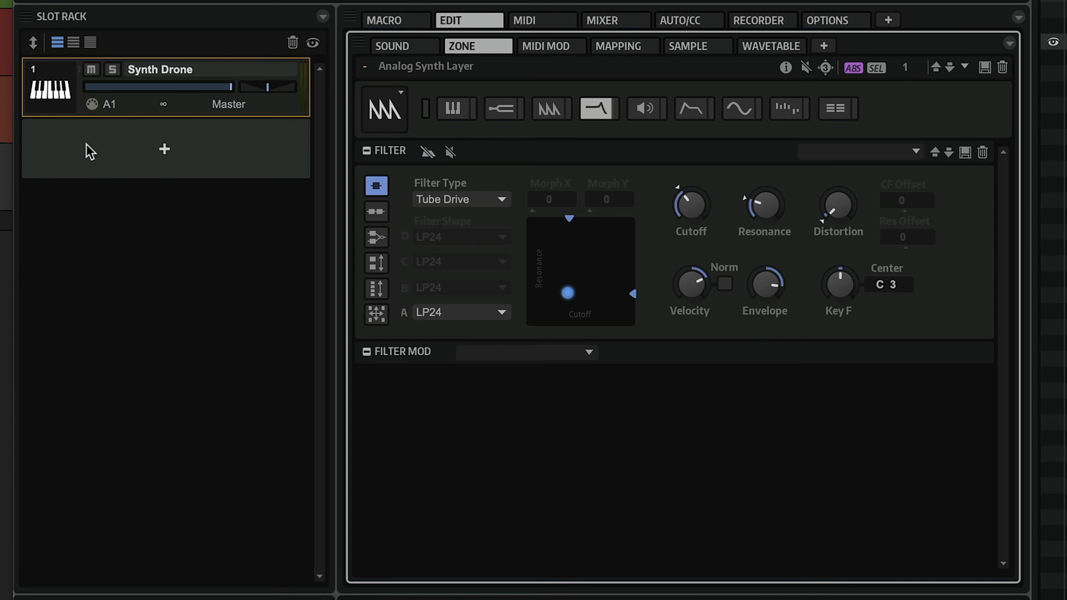
Step: Load an Init Analog Synth program into the empty second slot and rename it as Sequence
right_click(90, 151)
mouse_move(114, 178)
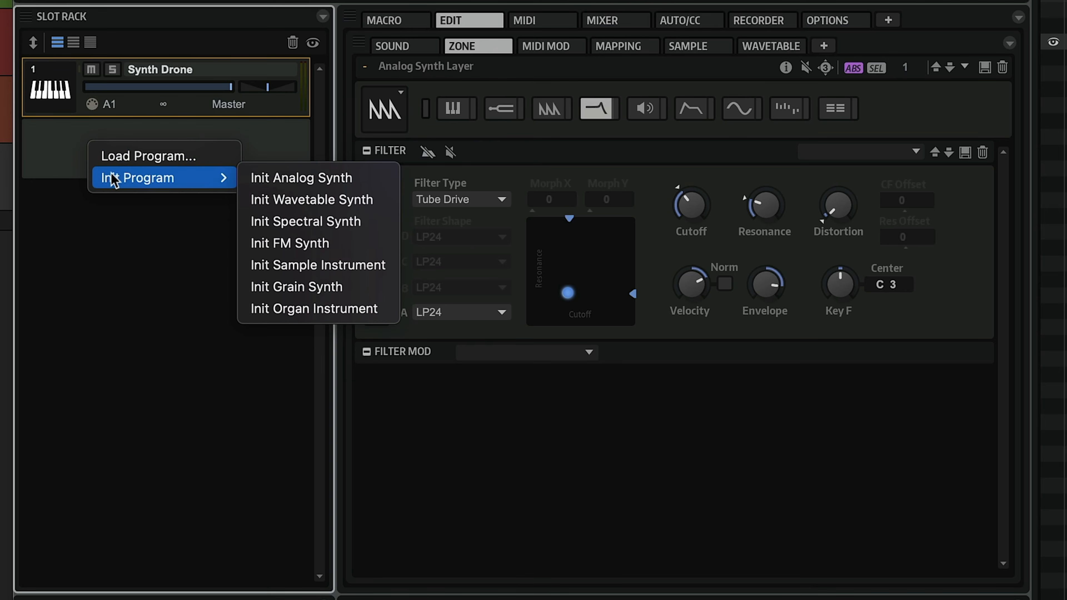
left_click(331, 177)
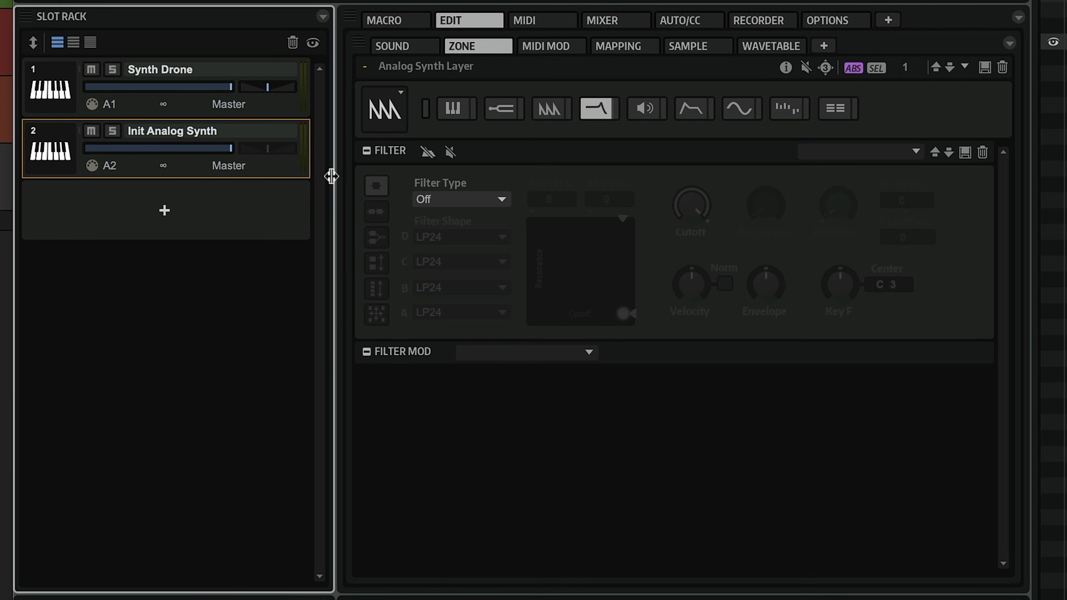
right_click(204, 139)
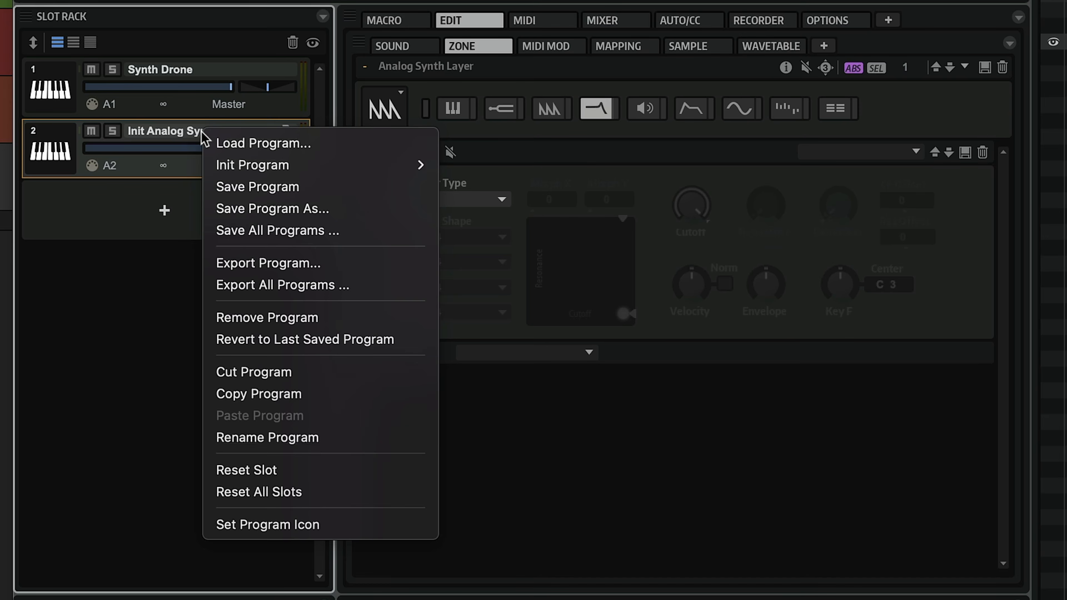
left_click(268, 439)
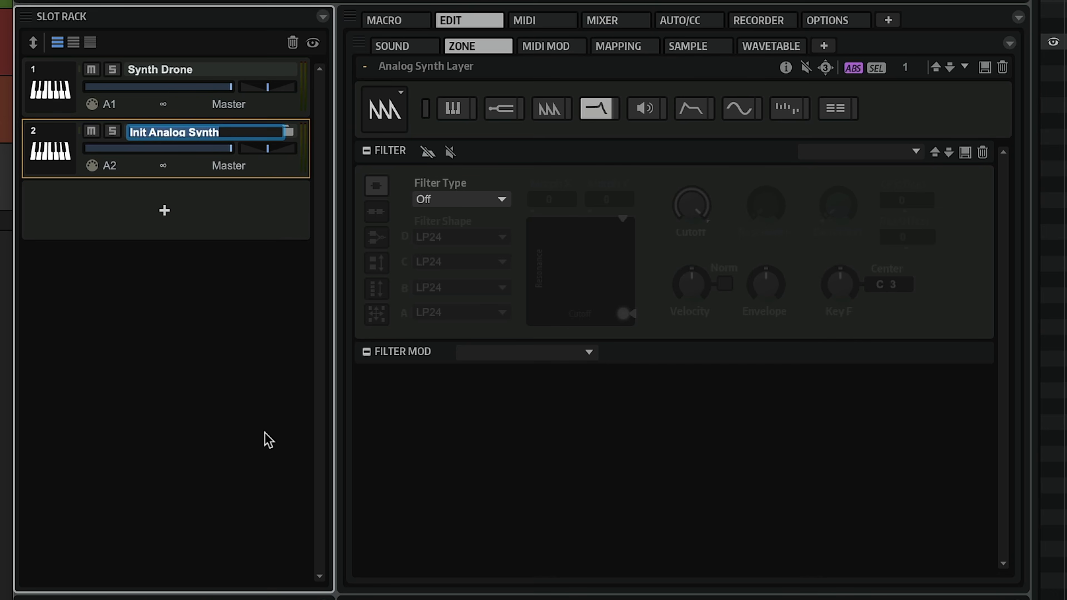
type("Sequence")
key("Return")
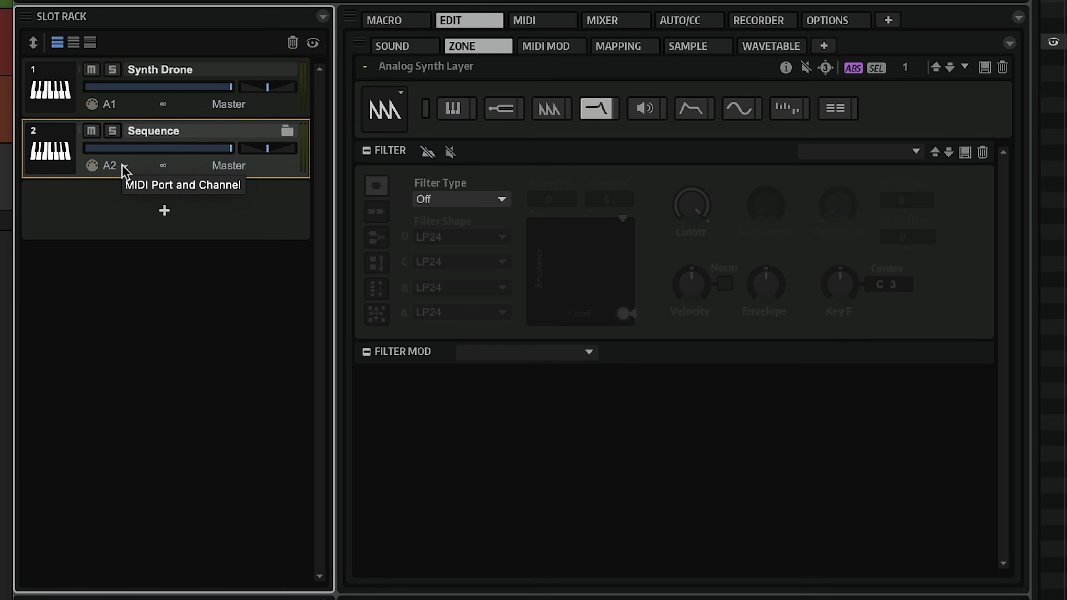
Step: Set the Sequence program's MIDI port and channel to A1 and solo the program
left_click(120, 169)
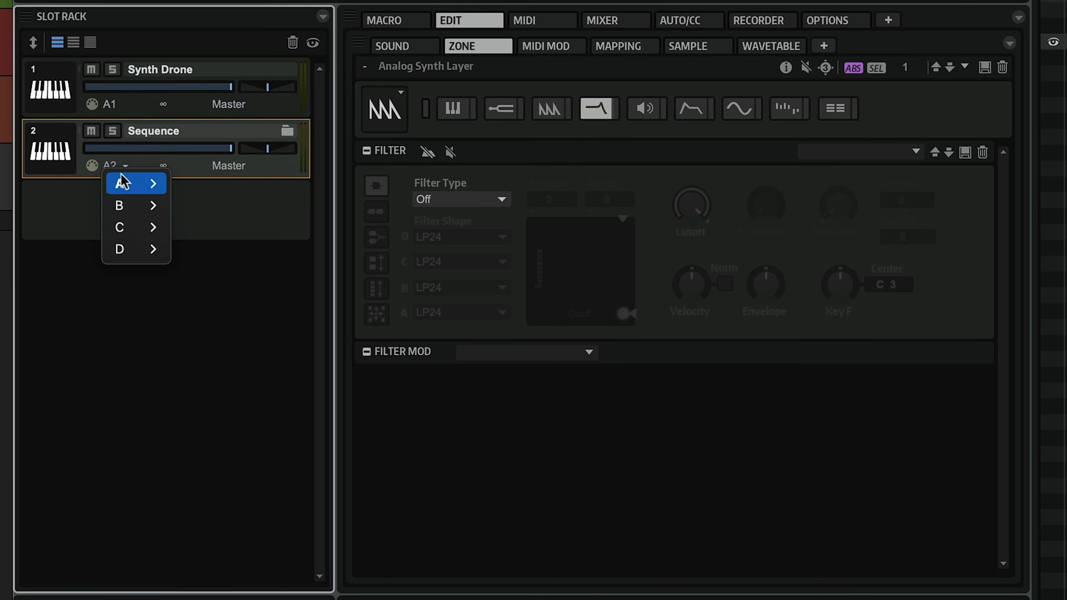
mouse_move(122, 181)
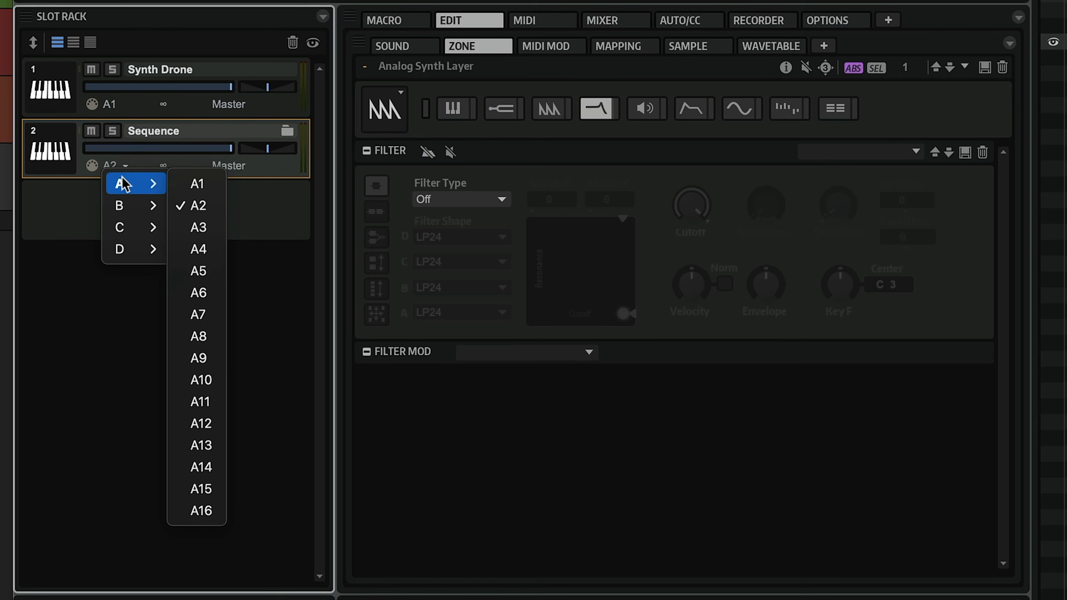
left_click(188, 185)
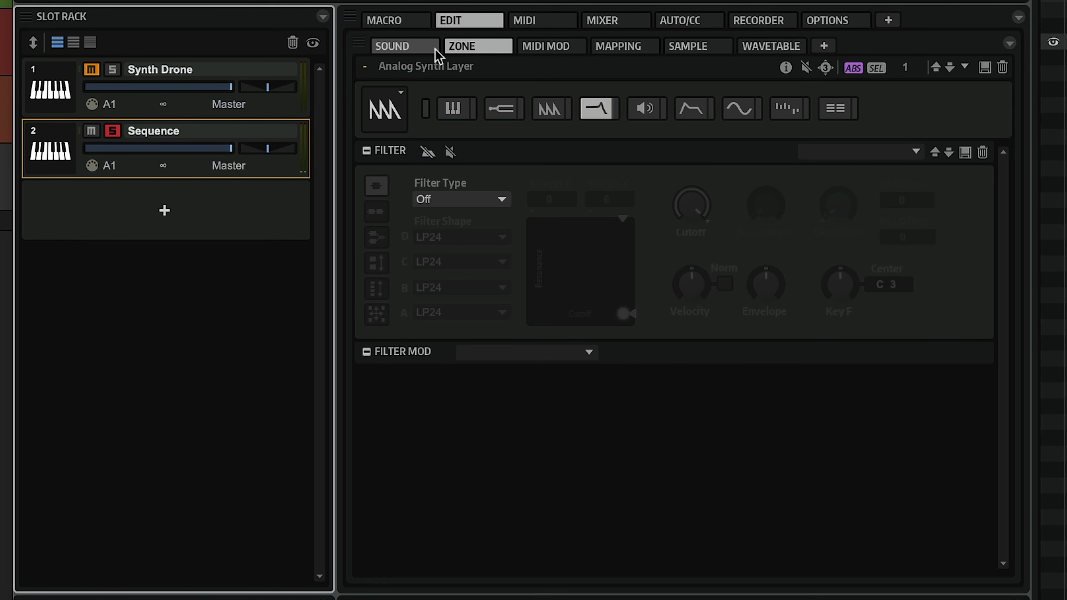
Step: Set oscillator 1 of Sequence to Saw and enable its Multi mode with about 2.6 voices and a detune of about 20
left_click(537, 115)
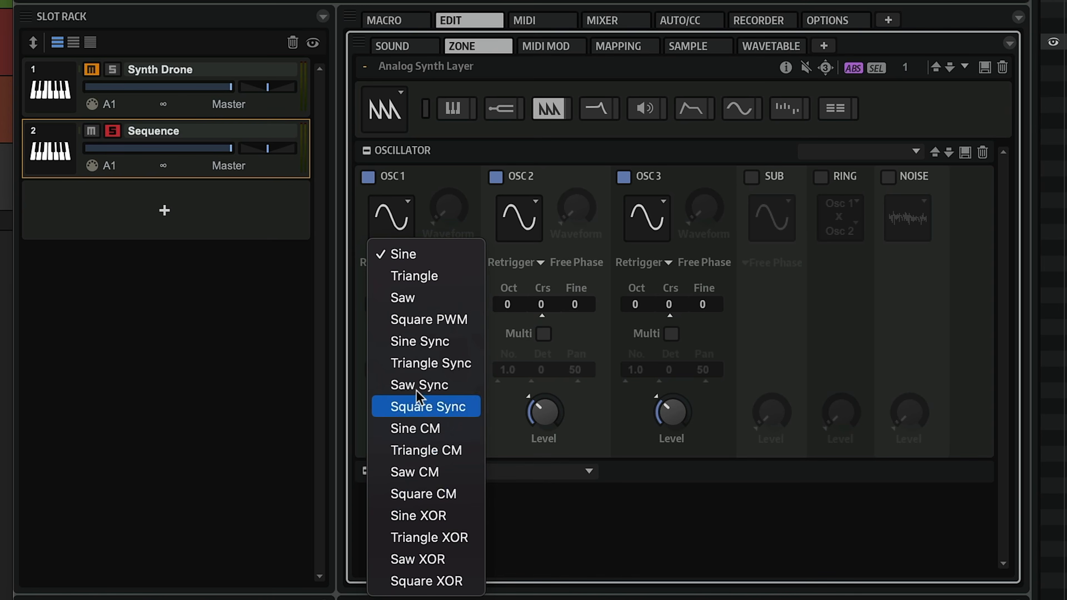
left_click(418, 298)
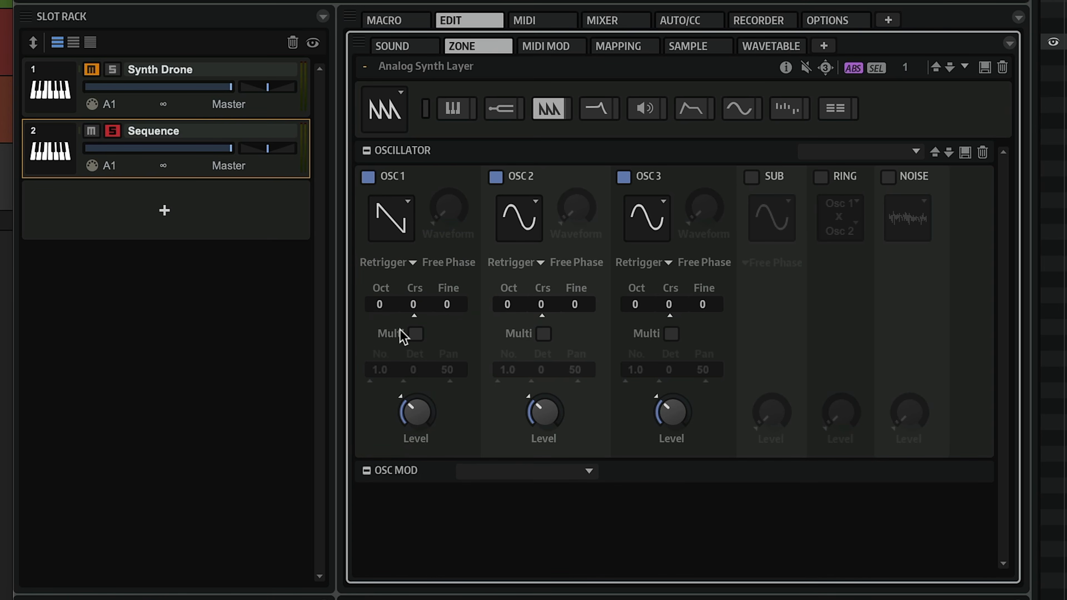
left_click(416, 333)
left_click_drag(382, 370, 389, 324)
left_click_drag(412, 359, 421, 311)
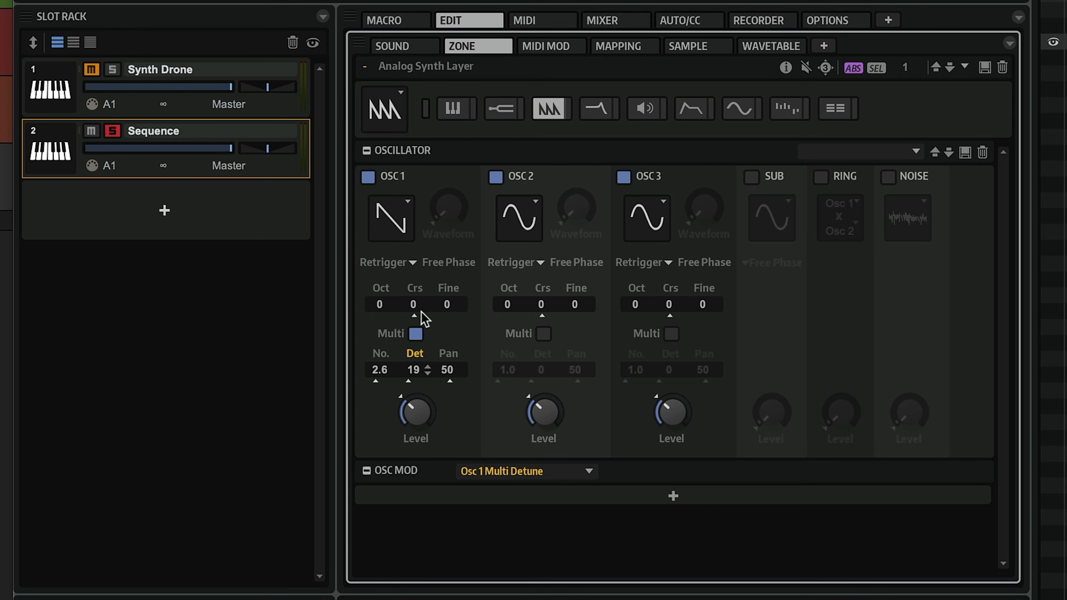
Step: Turn off oscillator 3 and set oscillator 2 to Saw Sync at octave -1 with a raised Waveform amount
left_click(519, 217)
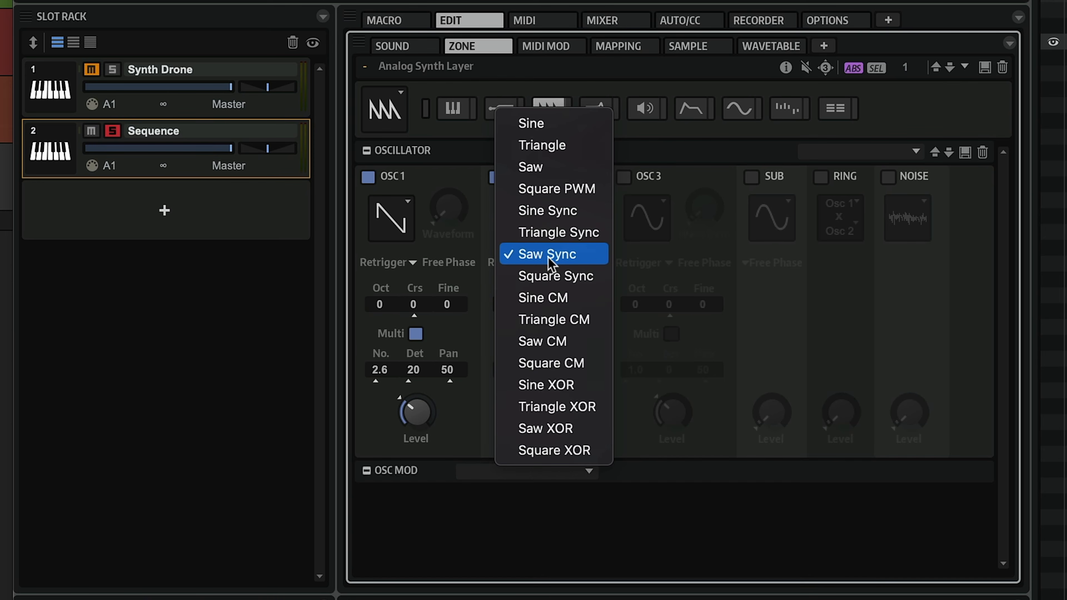
left_click(573, 524)
left_click_drag(512, 303, 513, 304)
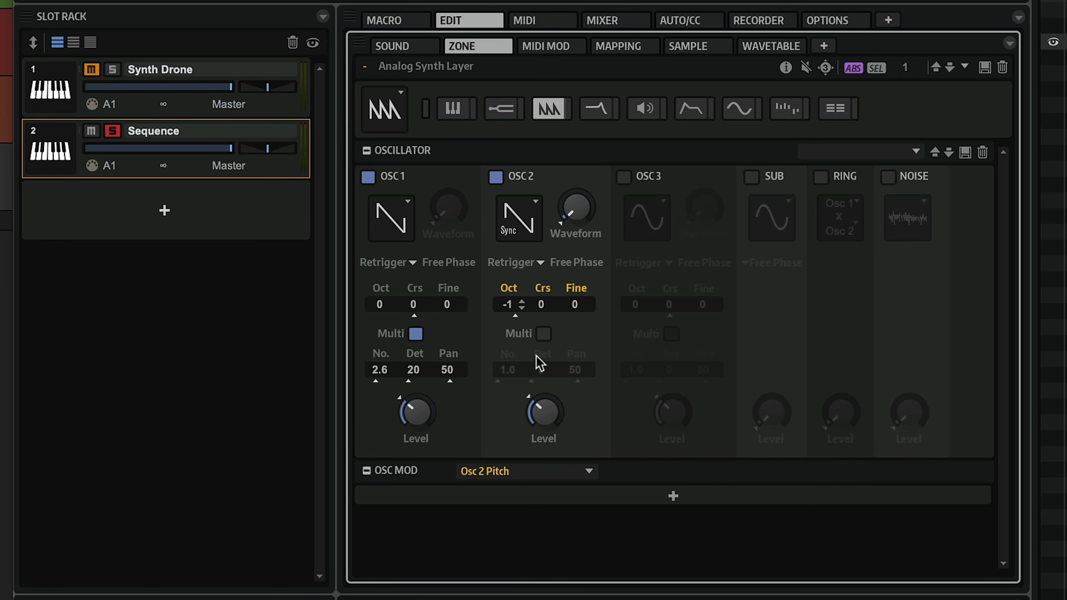
left_click_drag(571, 219, 577, 202)
Step: Enable the sub oscillator and raise its level
left_click(752, 177)
left_click_drag(778, 414, 785, 365)
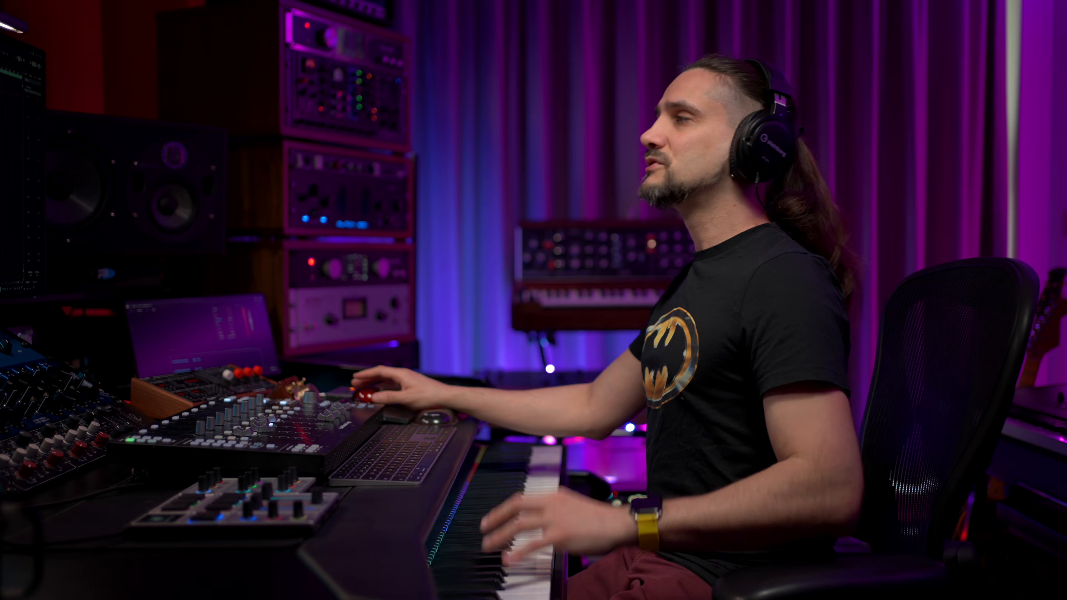
Step: Activate the FlexPhraser MIDI module of Sequence and keep the Alternate 1 phrase from 01 Classic Arp
left_click(550, 44)
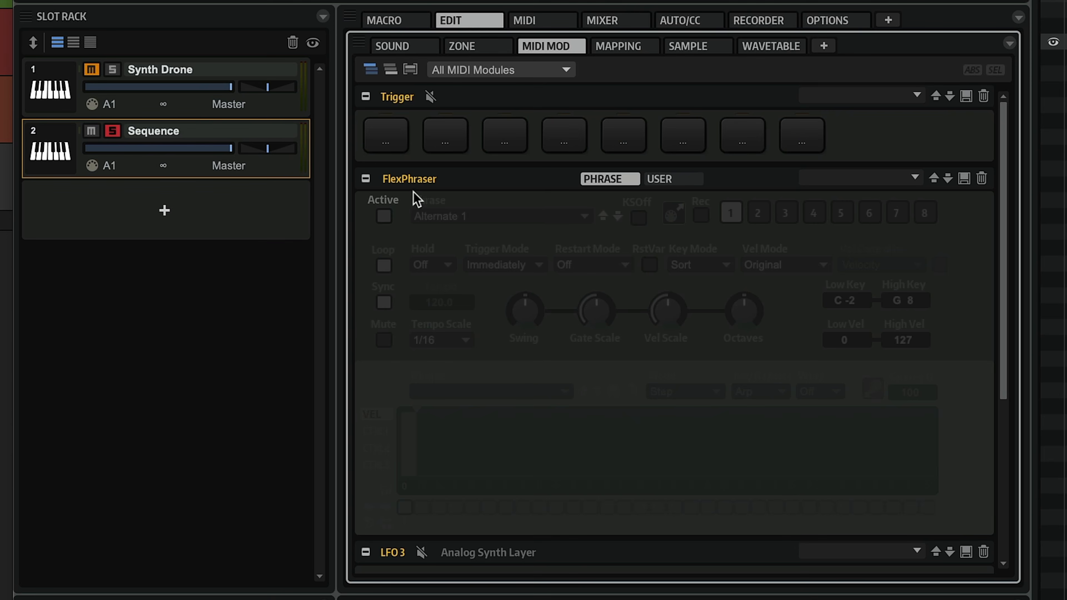
left_click(383, 215)
left_click(461, 218)
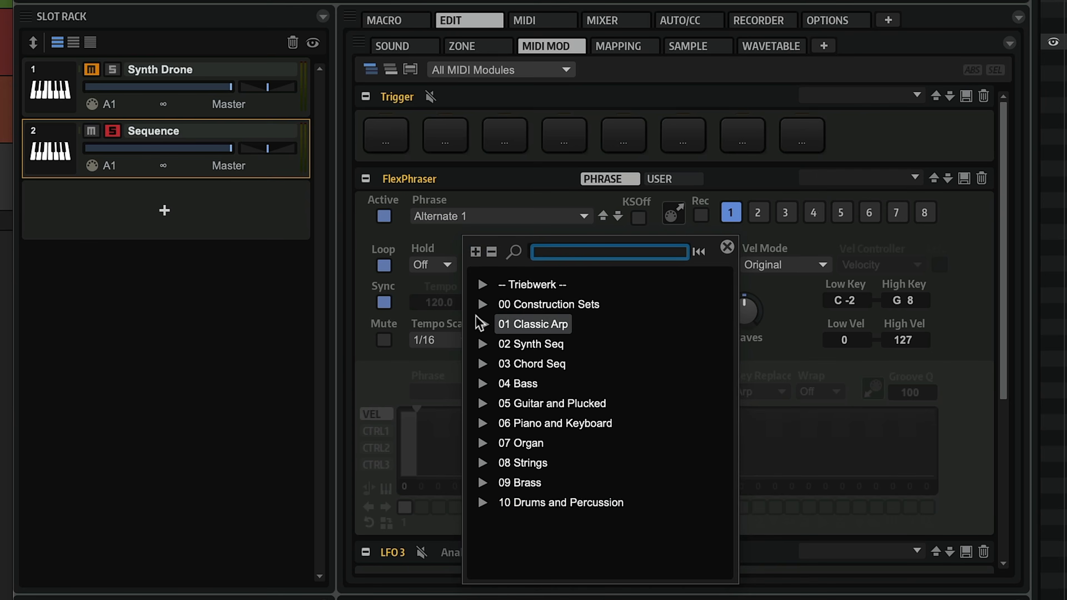
left_click(482, 326)
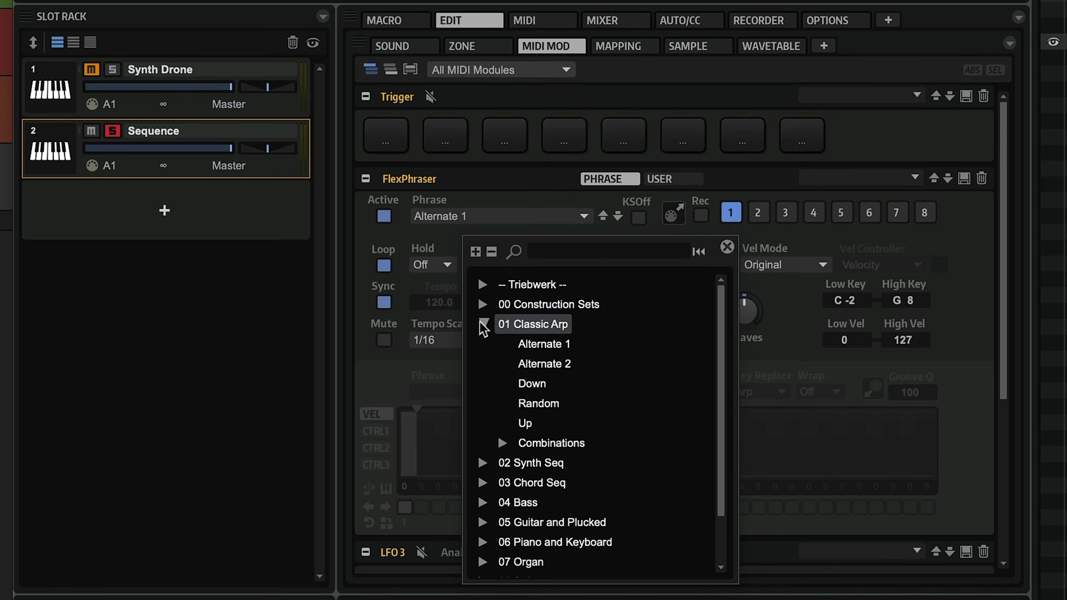
left_click(550, 354)
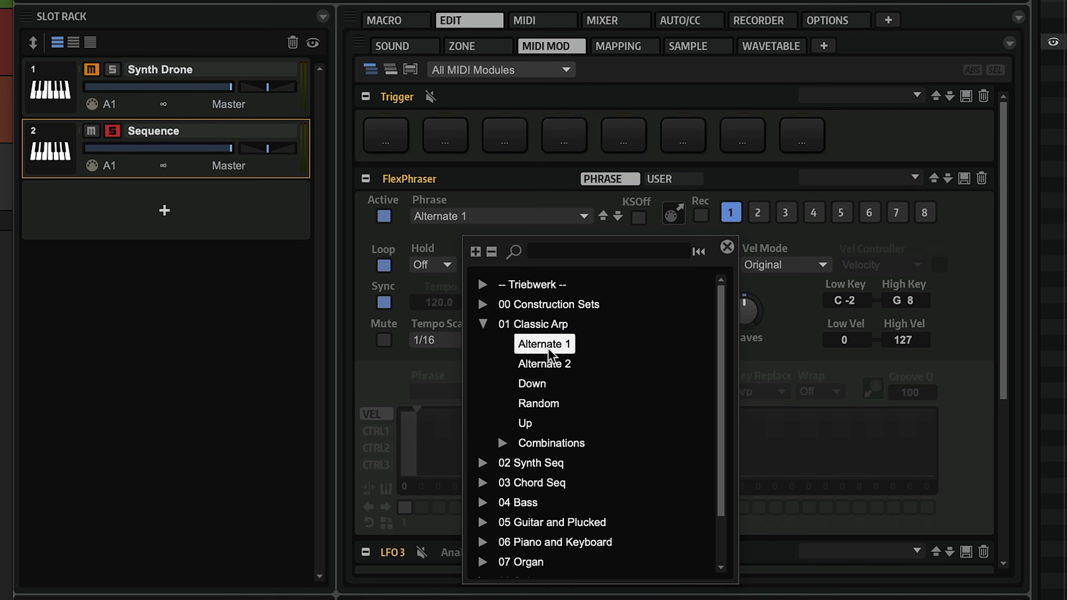
left_click(516, 198)
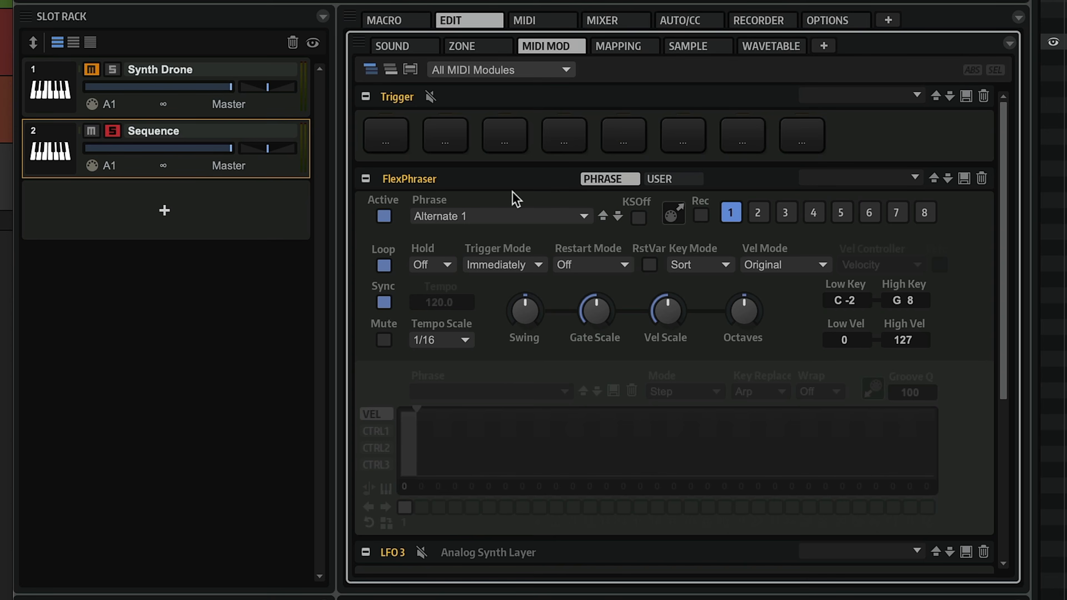
Step: Set the FlexPhraser's Tempo Scale to 1/4 and adjust its Gate Scale to about 94
left_click_drag(595, 311, 585, 348)
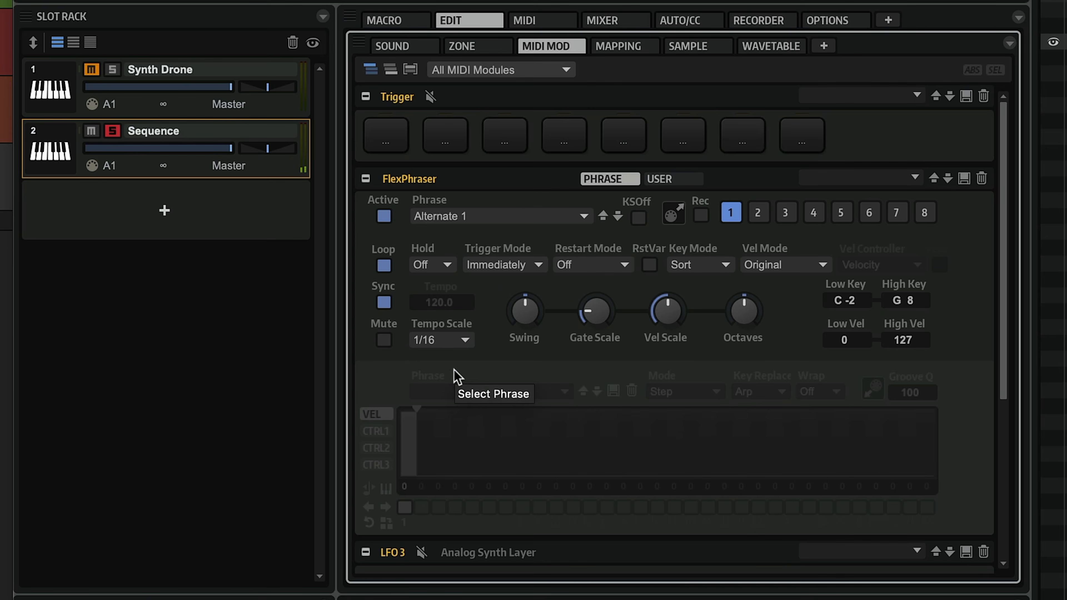
left_click(462, 340)
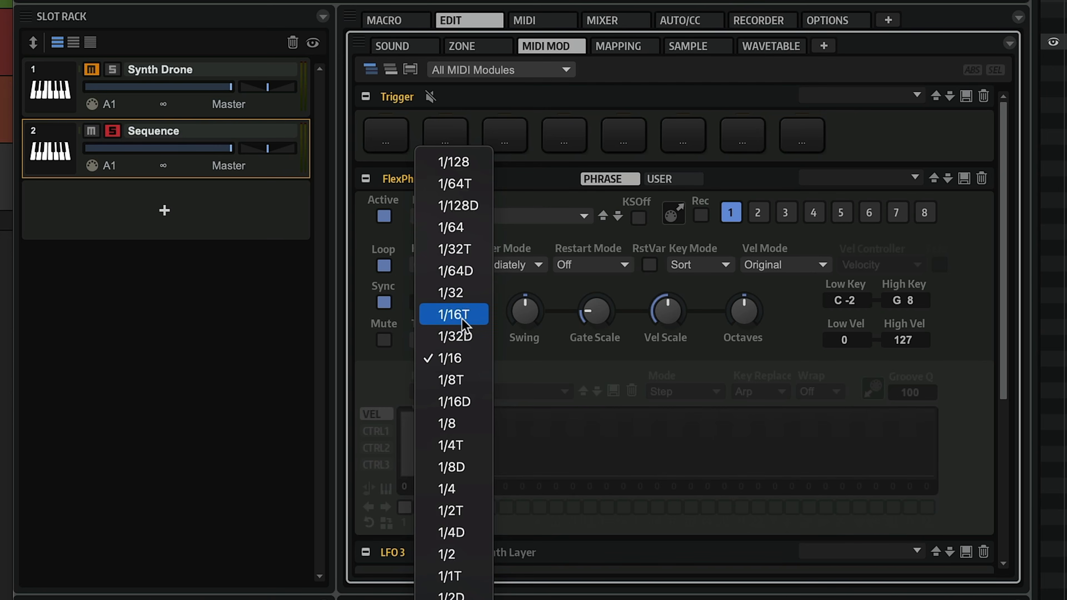
left_click(482, 480)
left_click_drag(595, 302, 621, 296)
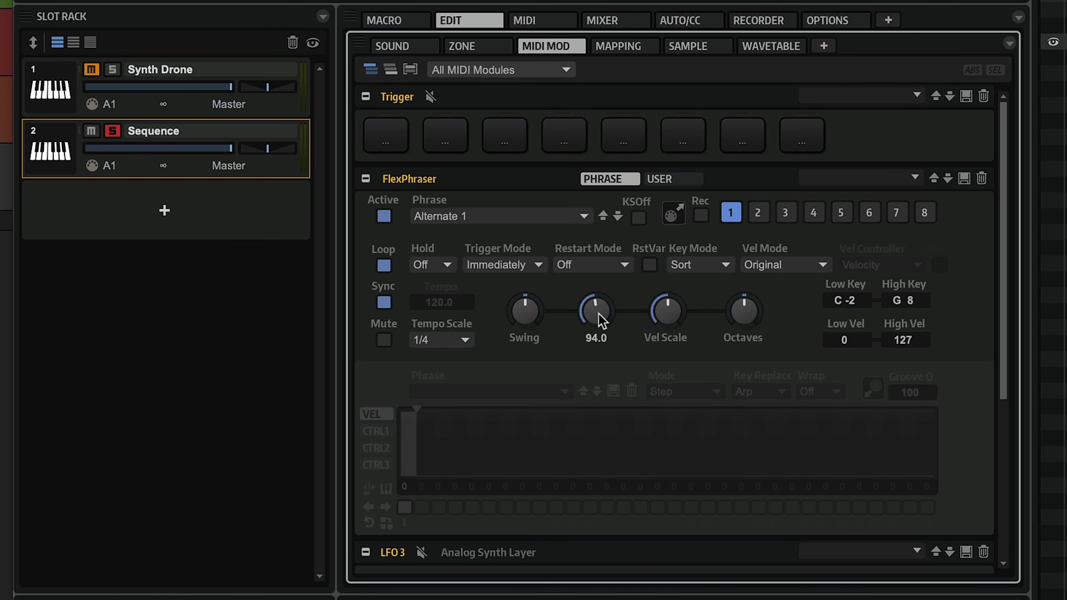
left_click_drag(599, 315, 596, 337)
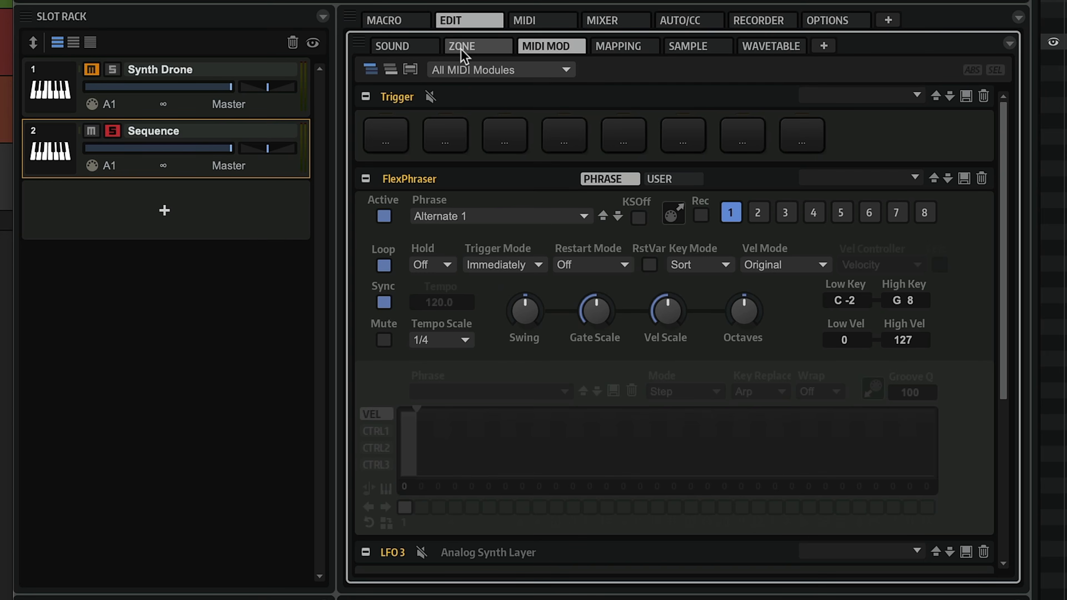
Step: Set the zone's filter to Tube Drive with a lowered cutoff, resonance 40, distortion 26 and maximum envelope amount
left_click(460, 48)
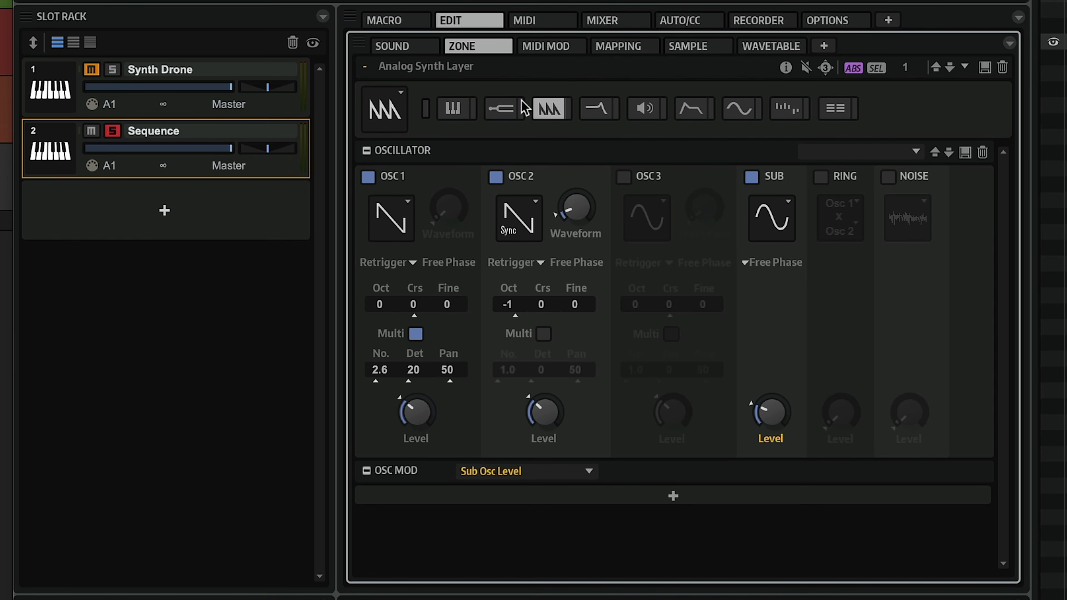
left_click(597, 110)
left_click(468, 200)
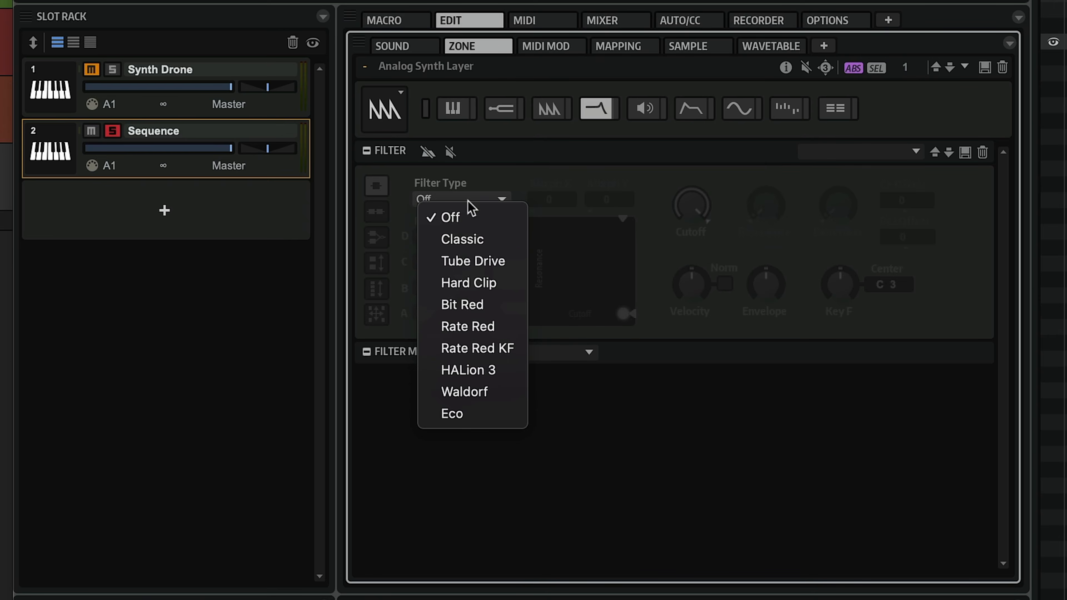
left_click(481, 269)
left_click_drag(691, 207, 688, 287)
left_click_drag(745, 217, 769, 131)
mouse_move(850, 185)
left_mouse_down()
mouse_move(833, 200)
mouse_move(835, 172)
left_mouse_up()
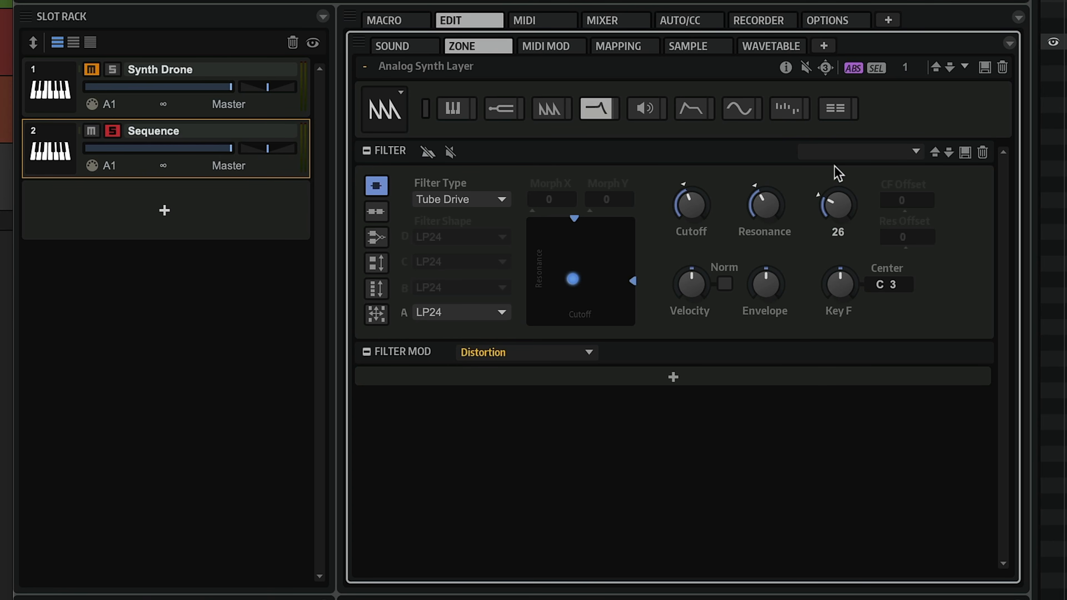
left_click_drag(766, 283, 775, 195)
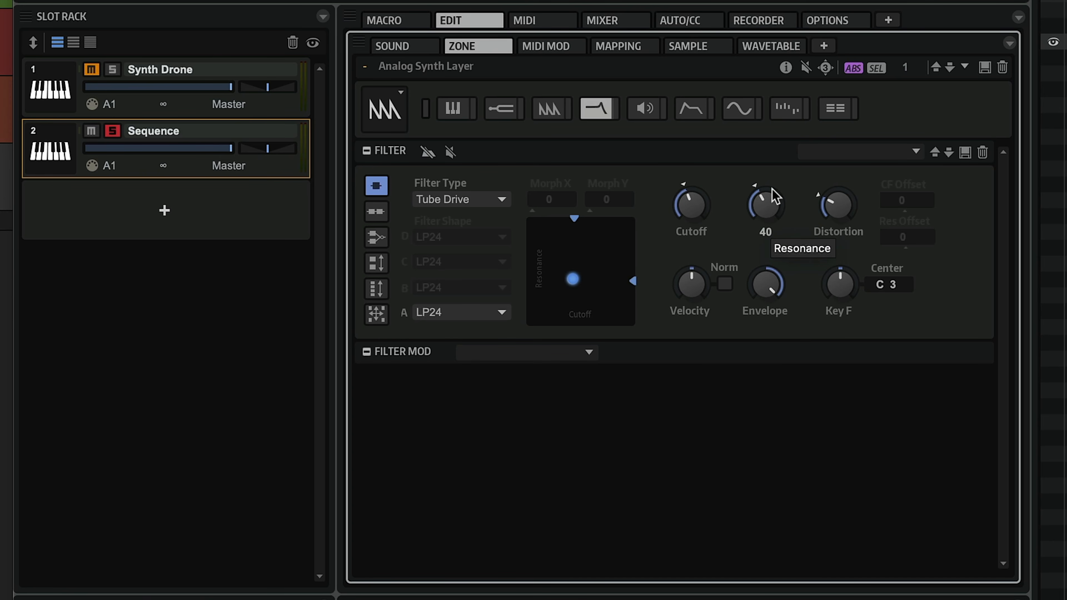
Step: Reshape the filter envelope into an immediate attack with a decay to level 0 in about 293 ms
left_click(691, 110)
left_click_drag(816, 357, 437, 372)
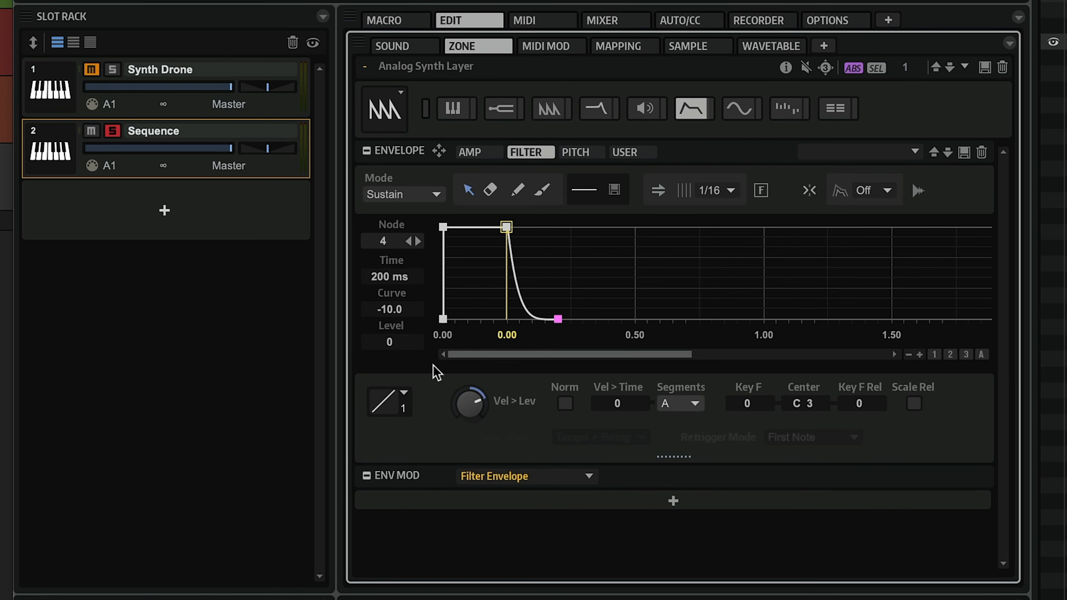
left_click_drag(507, 228, 512, 343)
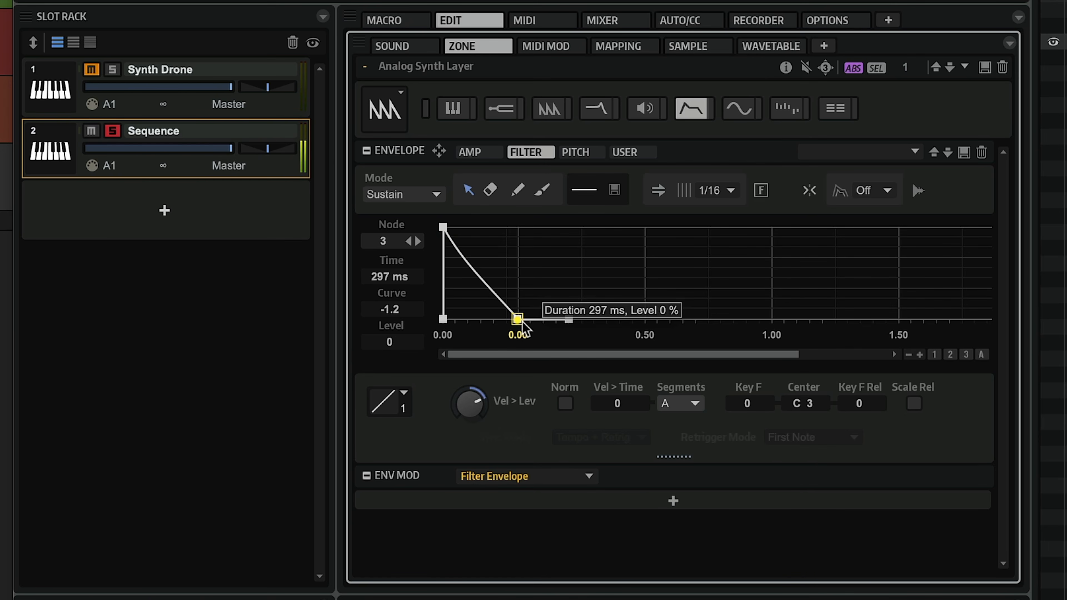
left_click_drag(523, 322, 518, 320)
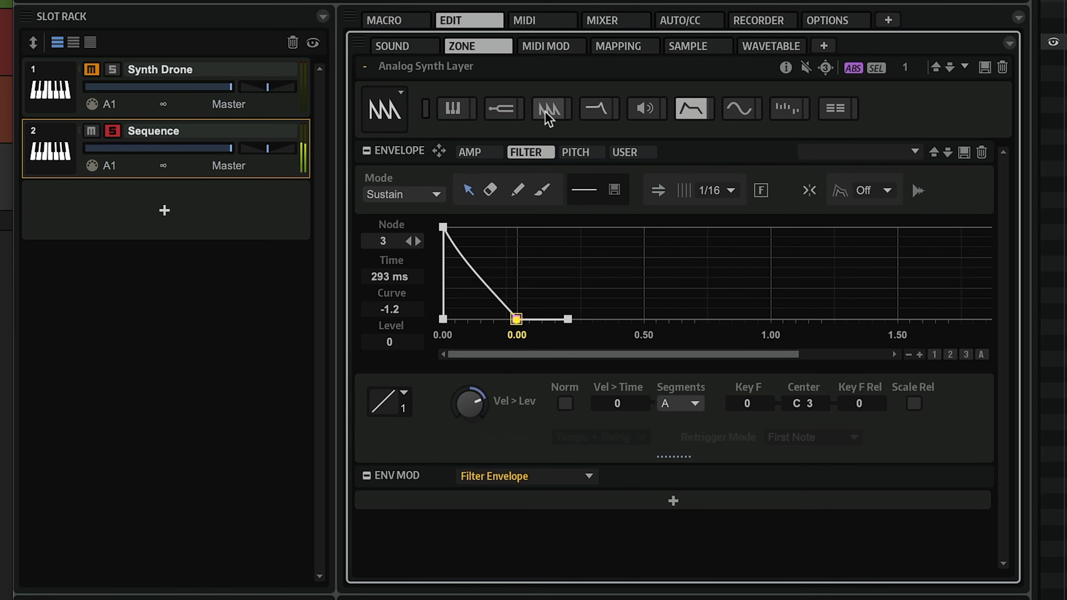
Step: Raise the filter's resonance to about the middle of its range and fine-tune its cutoff
left_click(595, 109)
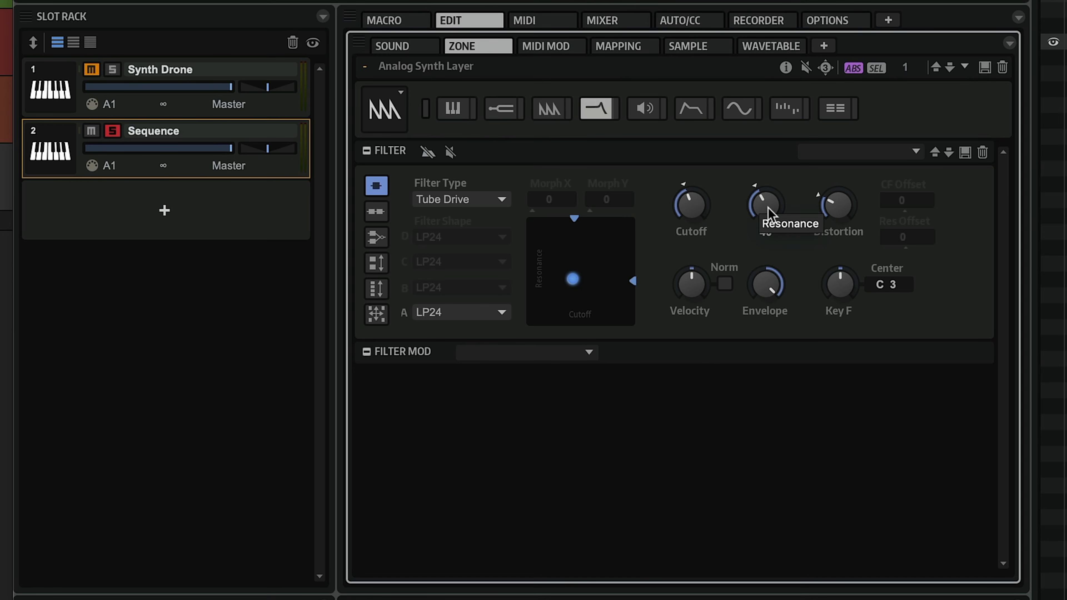
left_click_drag(765, 214, 765, 202)
left_click_drag(679, 226, 678, 219)
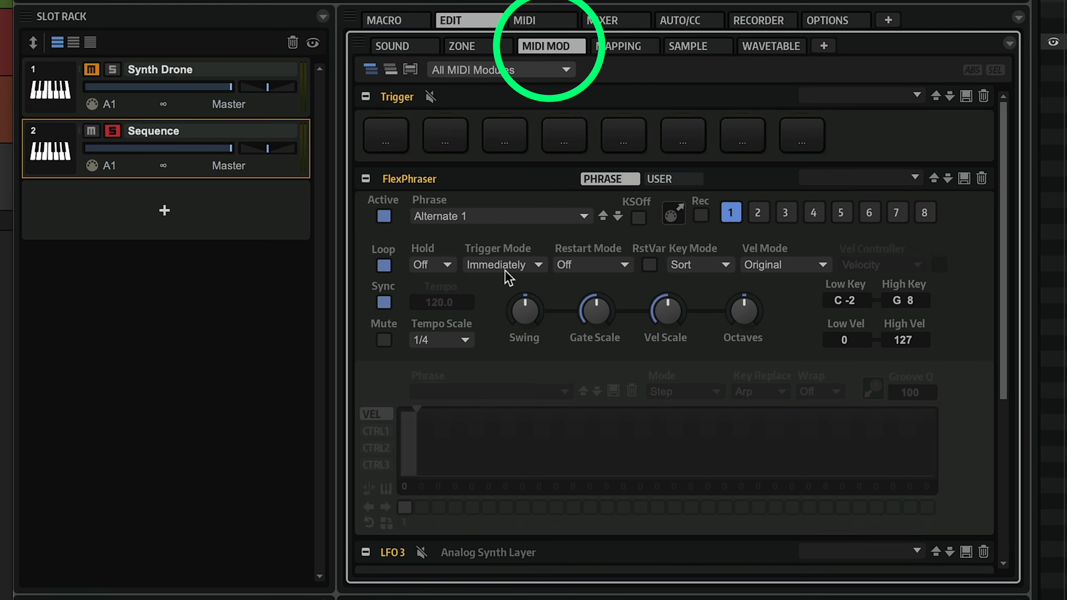
Step: Set the FlexPhraser's Tempo Scale to 1/8 and lower the filter cutoff of the Analog Synth Layer
left_click(459, 340)
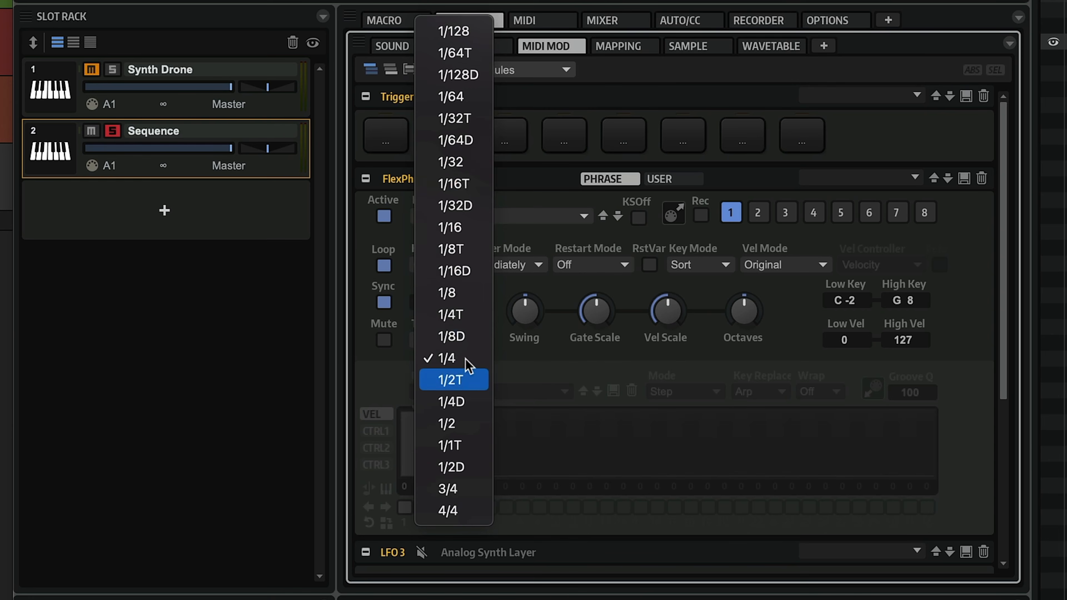
left_click(480, 293)
left_click(475, 48)
left_click_drag(698, 205, 682, 226)
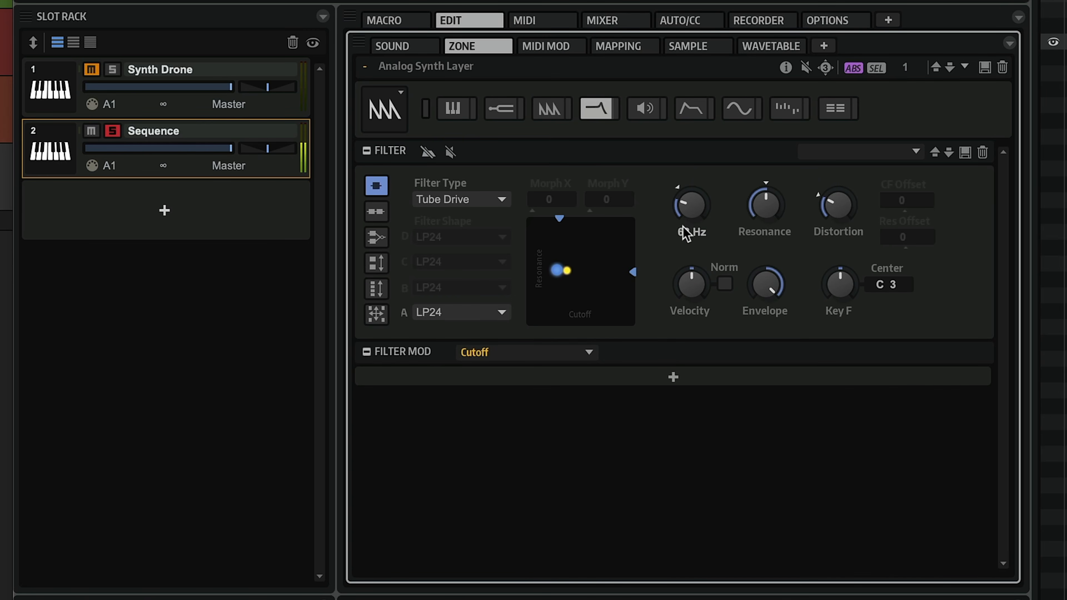